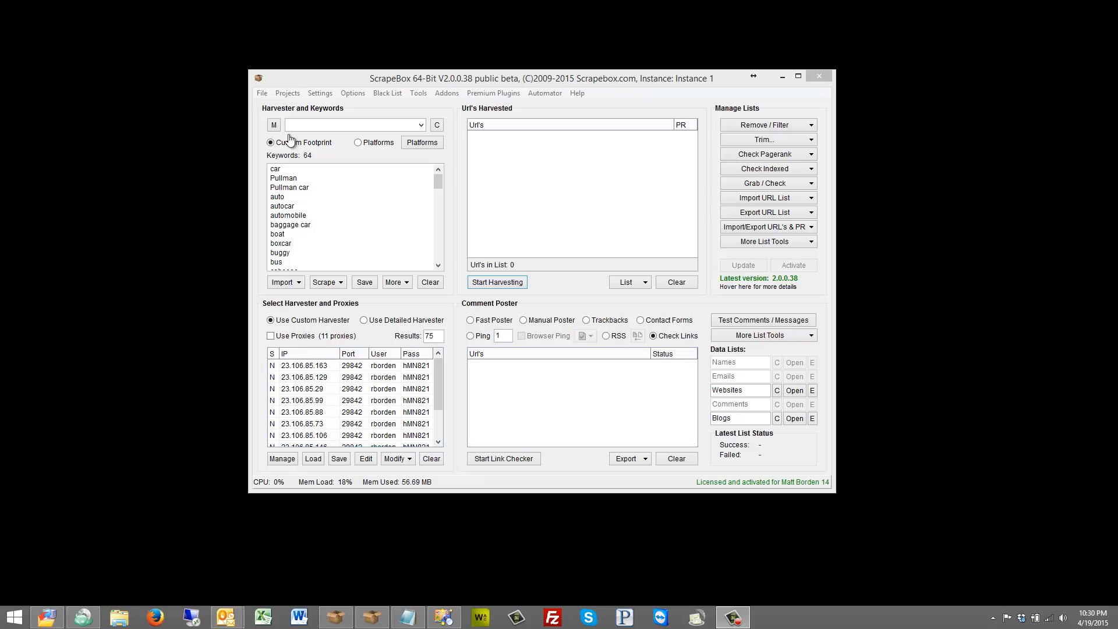
# Enter the footprint site:car.com, switch to Platforms mode and open the platform selection.
pyautogui.click(315, 123)
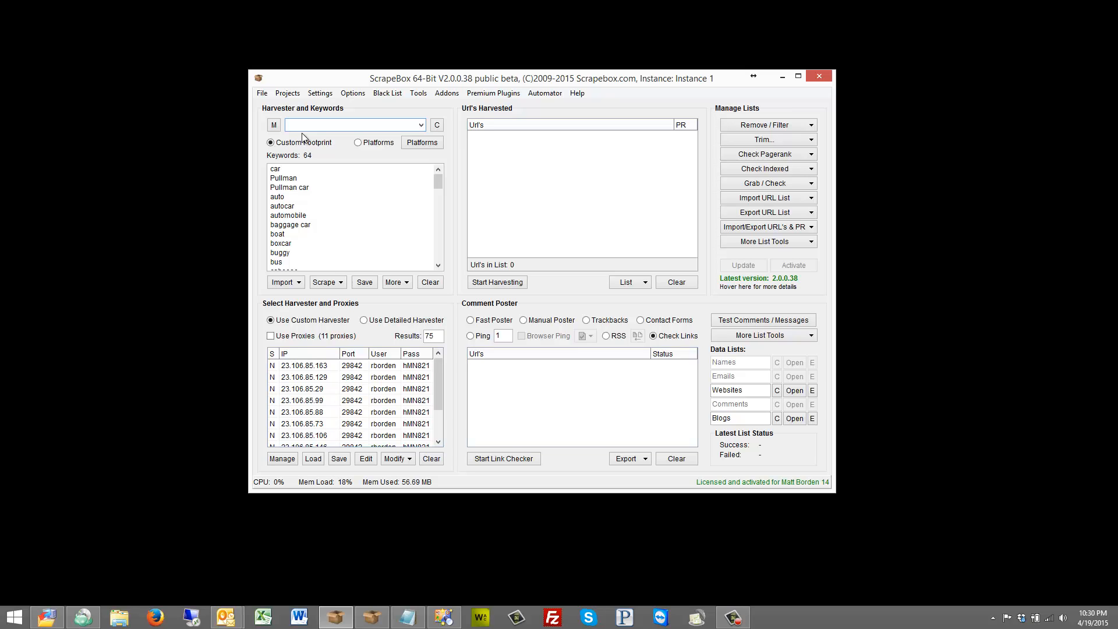
pyautogui.write('site')
pyautogui.write(':car.com')
pyautogui.click(359, 143)
pyautogui.click(423, 143)
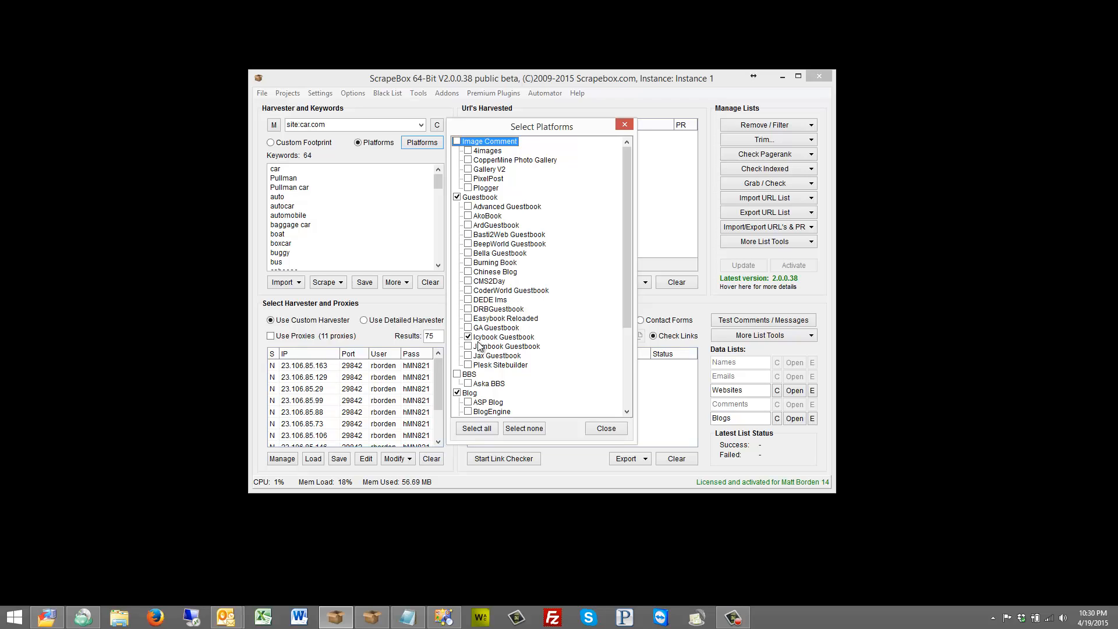
# Scroll through the selected platforms list and close the platform selection.
pyautogui.click(627, 412)
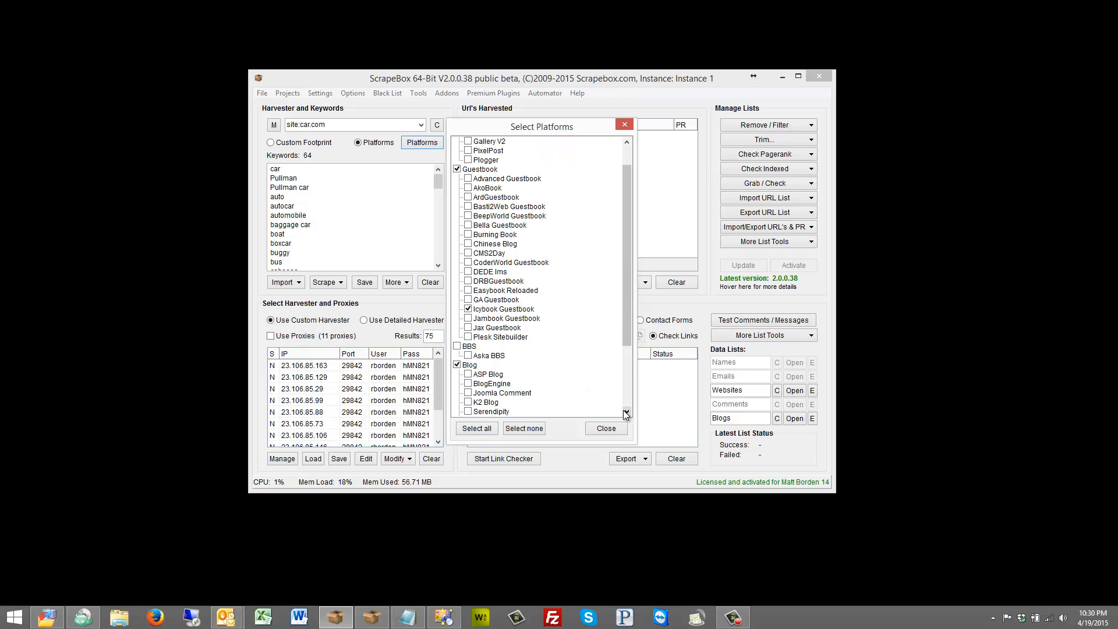
pyautogui.click(627, 413)
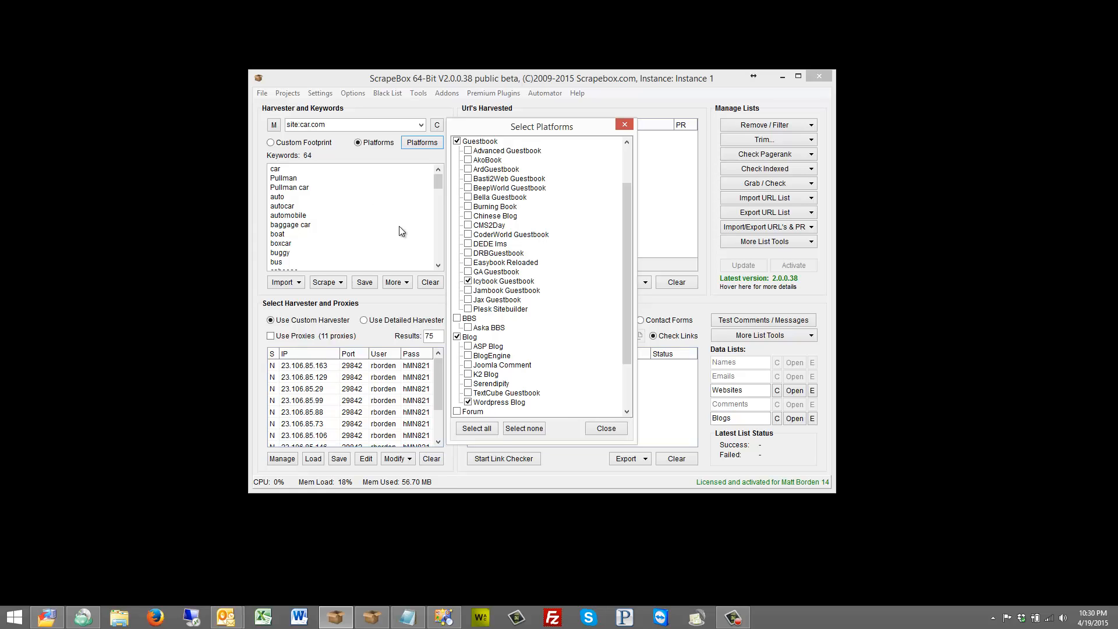
pyautogui.click(610, 429)
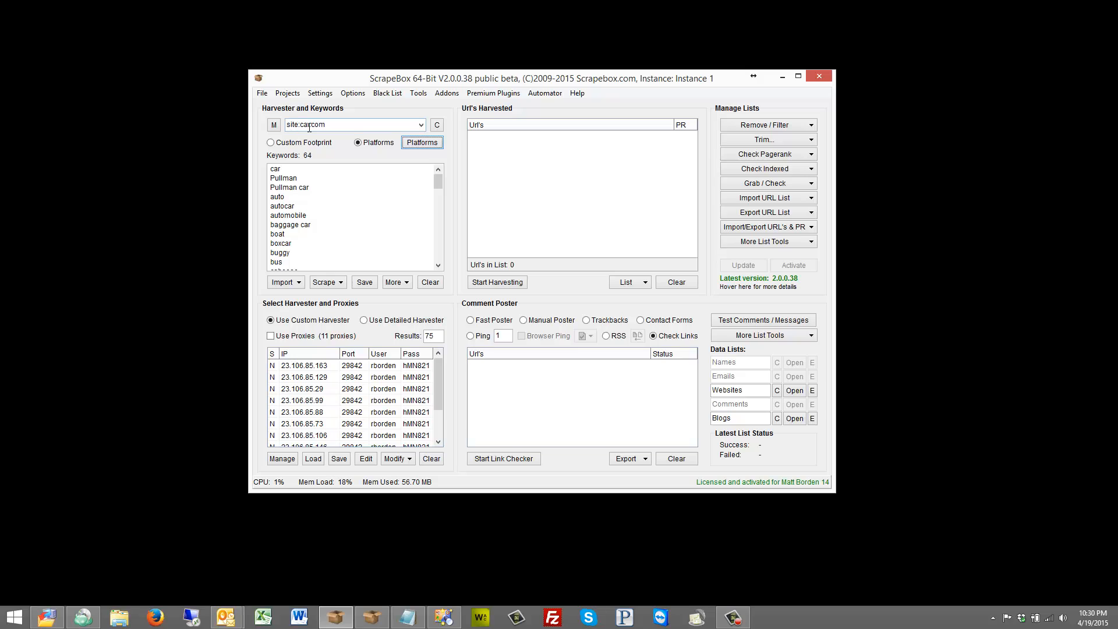
# Return to Custom Footprint mode, view the footprint history and clear the footprint field.
pyautogui.click(309, 127)
pyautogui.click(299, 187)
pyautogui.click(315, 143)
pyautogui.click(421, 125)
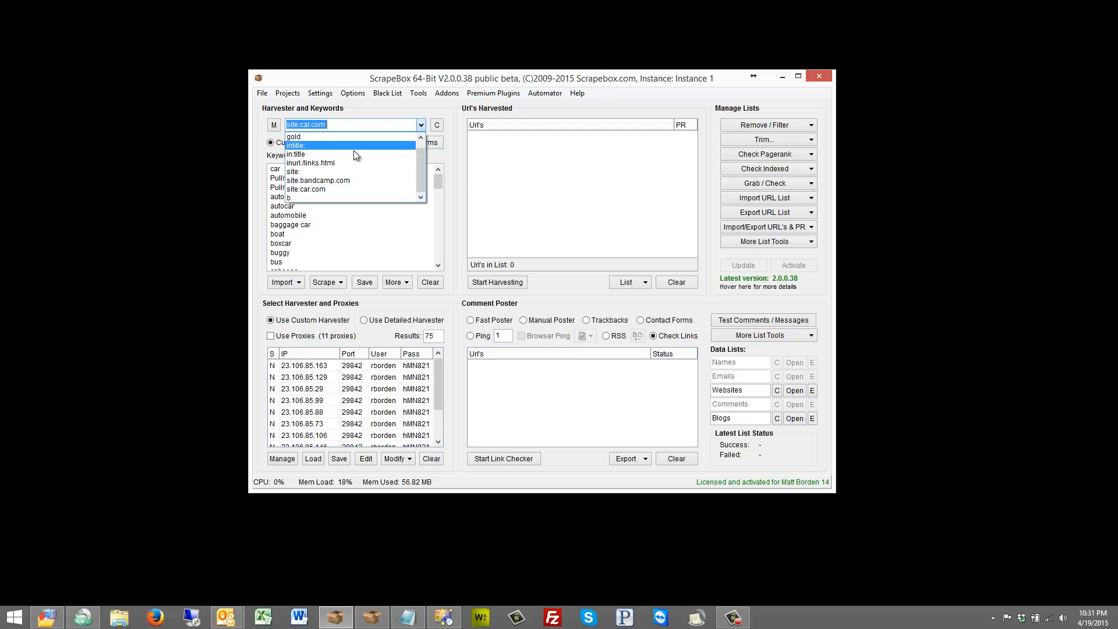
pyautogui.click(437, 126)
pyautogui.click(439, 125)
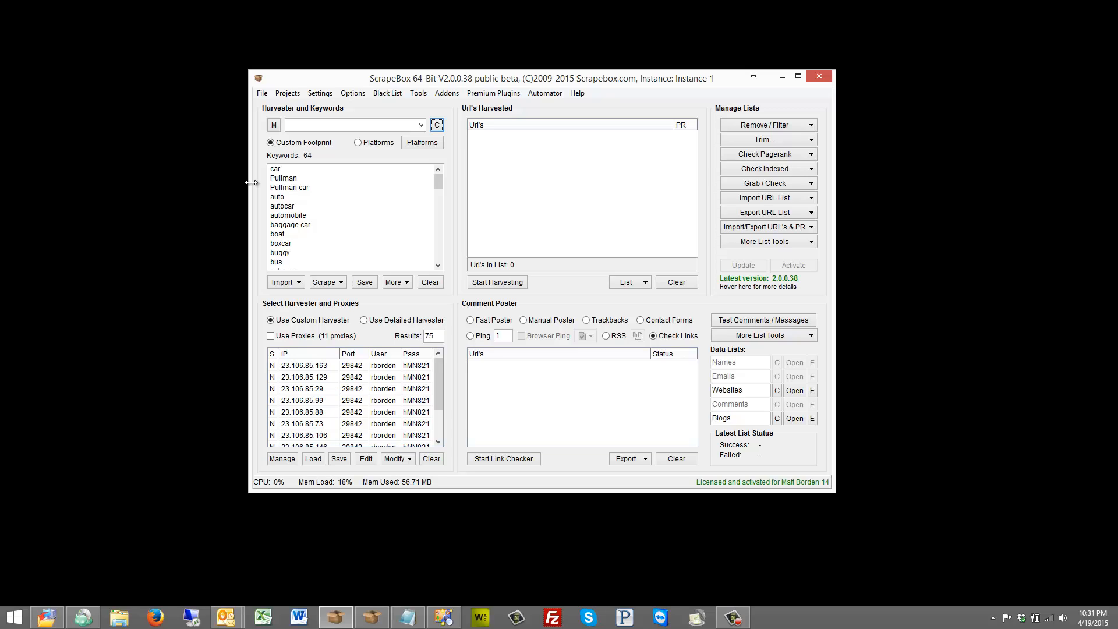
# Switch to the Detailed Harvester and start harvesting, dismissing the proxy warning.
pyautogui.click(407, 321)
pyautogui.click(487, 285)
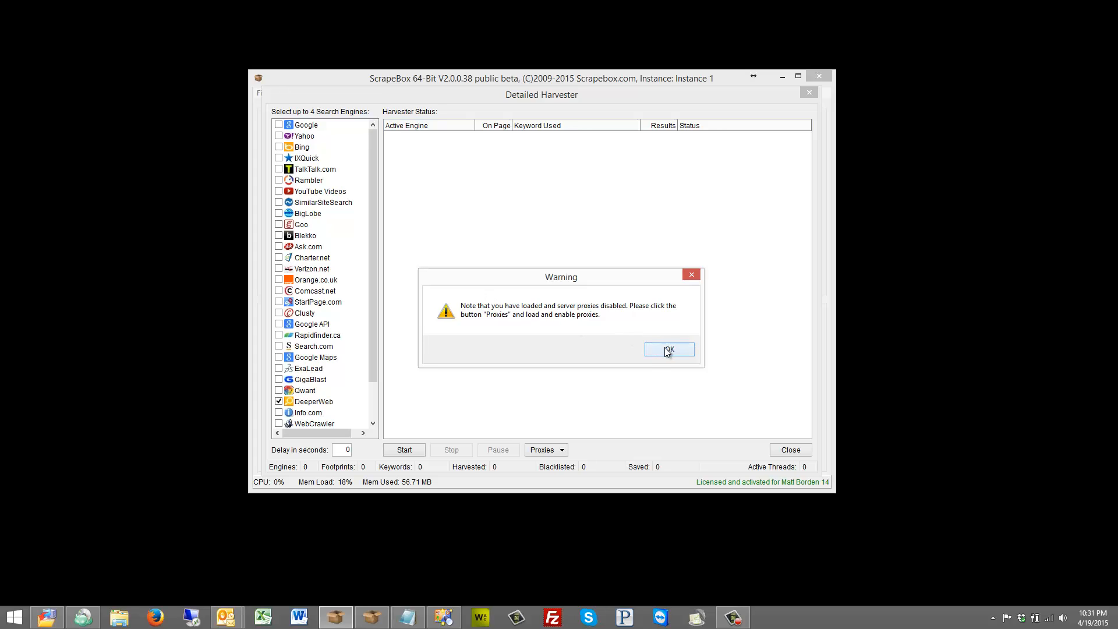
pyautogui.click(668, 350)
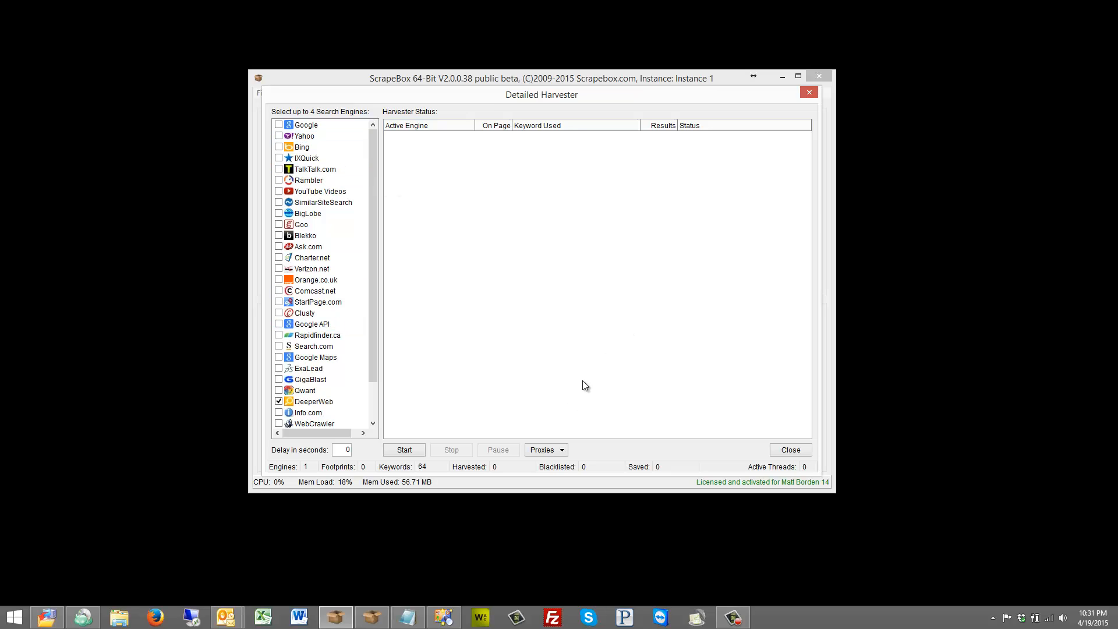
# Enable the Blekko, Ask.com and Charter.net search engines, also trying to add Verizon.net.
pyautogui.click(546, 451)
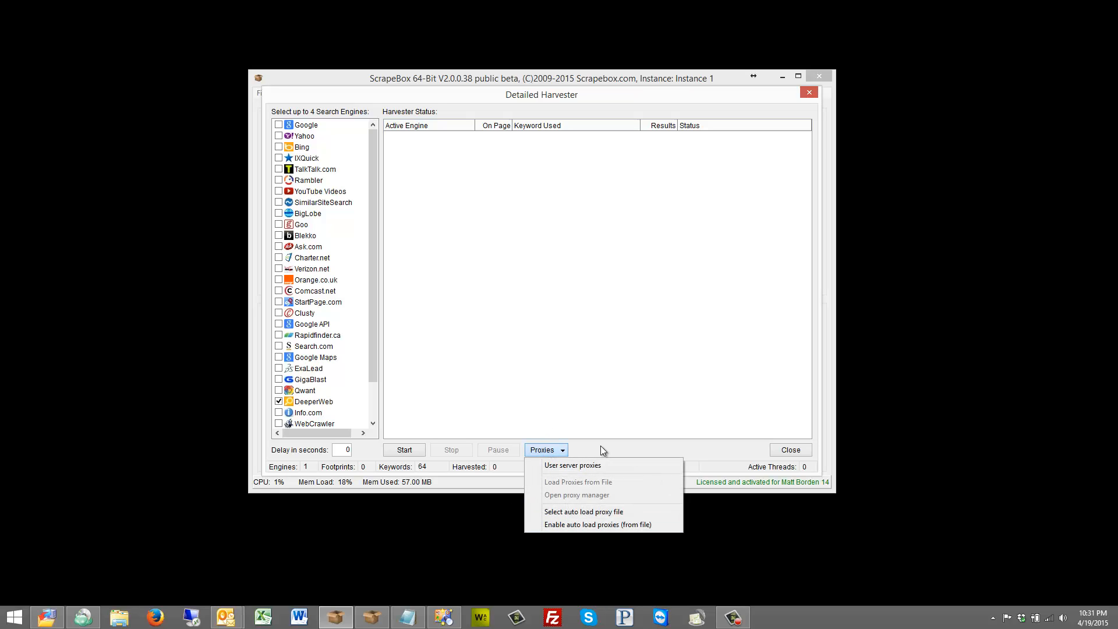
pyautogui.click(600, 310)
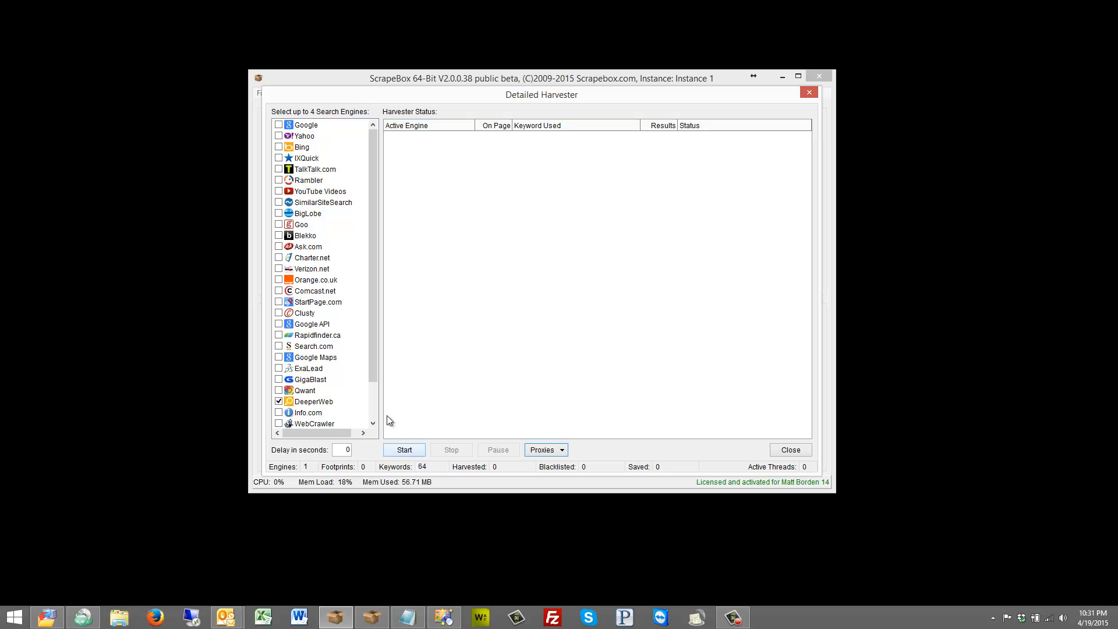
pyautogui.click(279, 235)
pyautogui.click(279, 247)
pyautogui.click(279, 258)
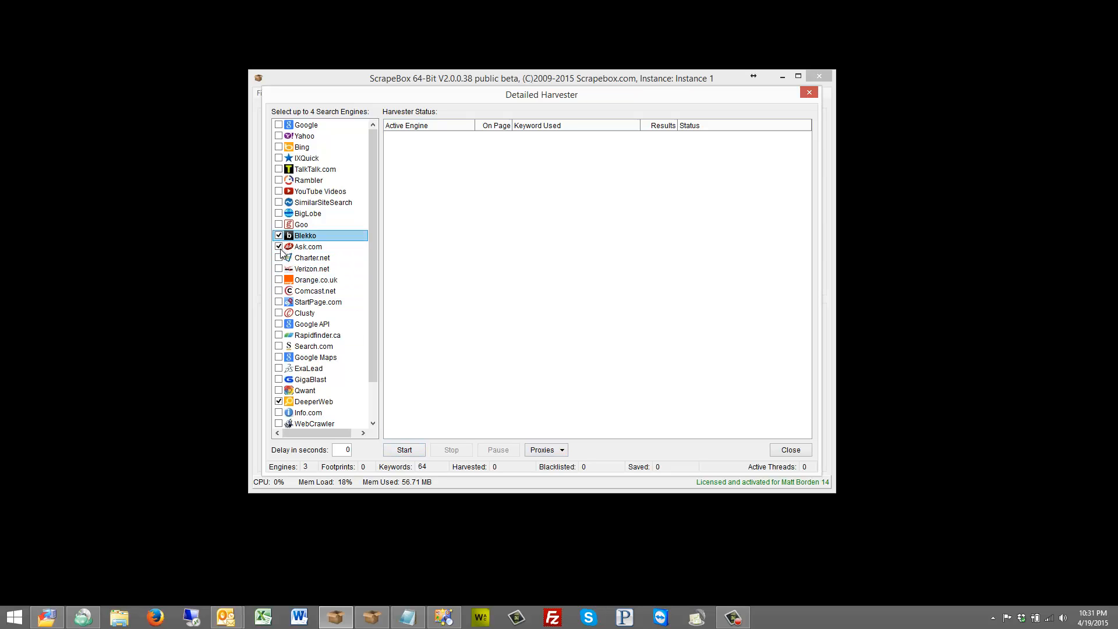
pyautogui.click(279, 268)
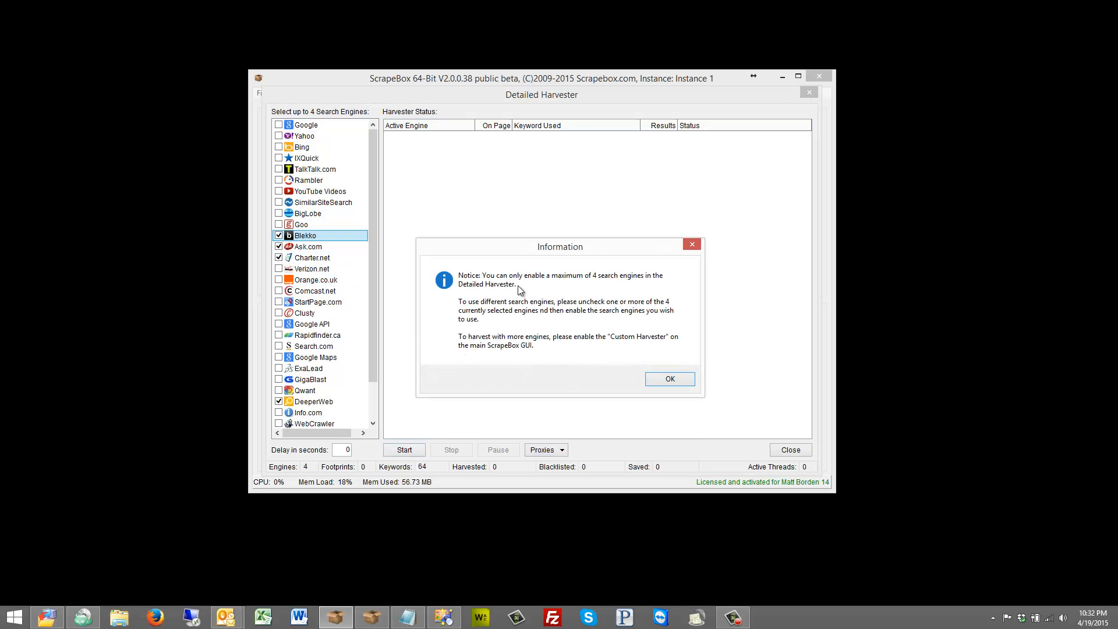
pyautogui.click(686, 377)
# Start the detailed harvest and stop it after a few seconds.
pyautogui.click(404, 450)
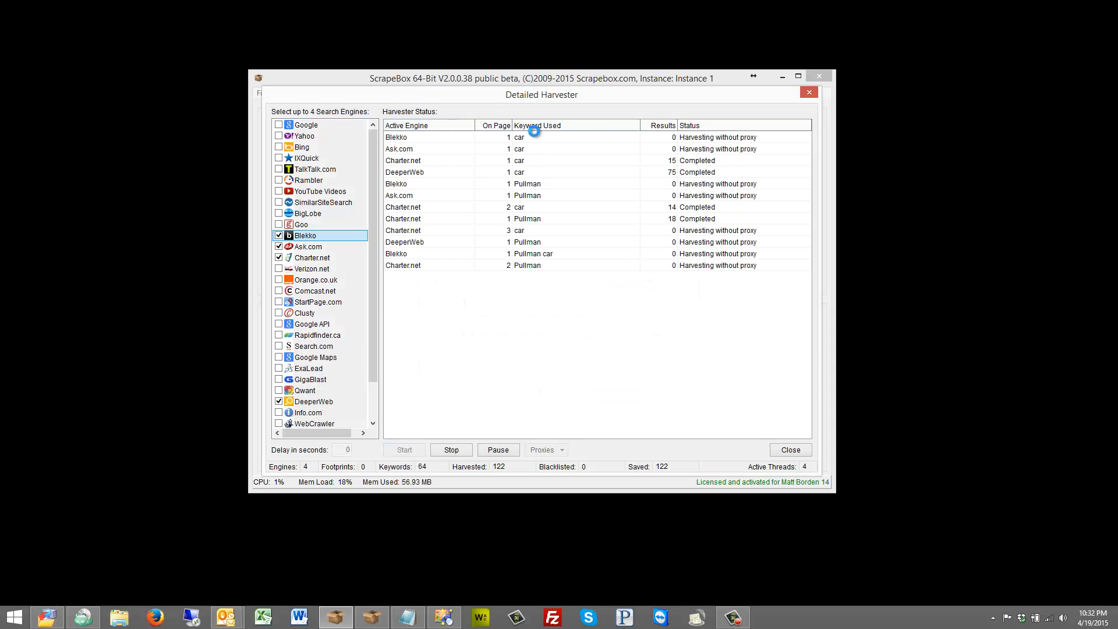
pyautogui.click(452, 448)
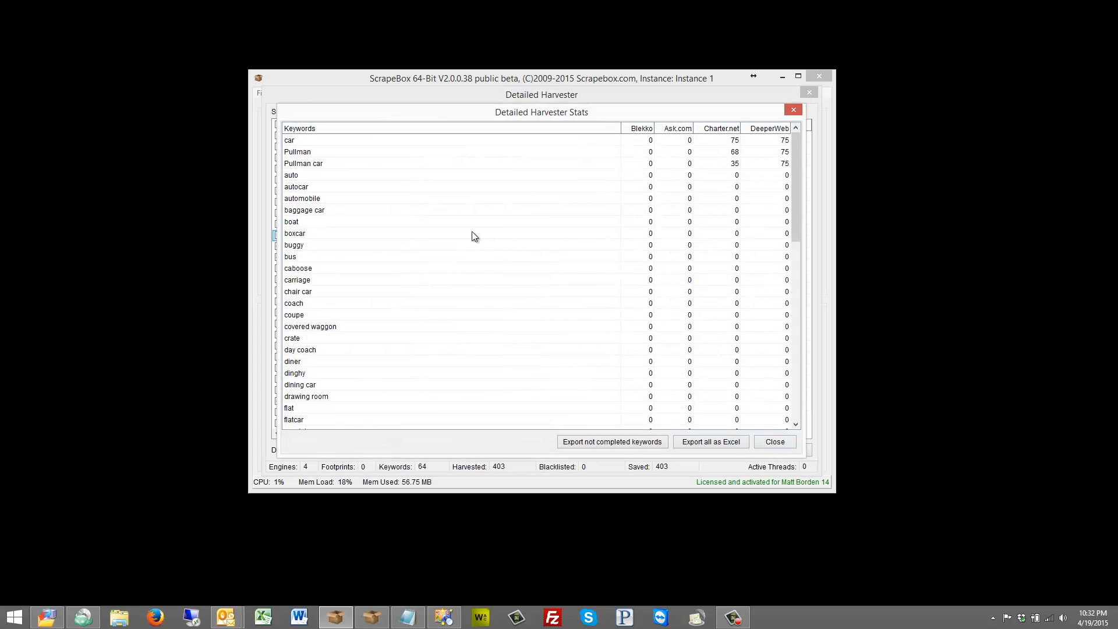
# Scroll through the per-keyword harvester statistics and close both harvester windows.
pyautogui.scroll(-13, 472, 232)
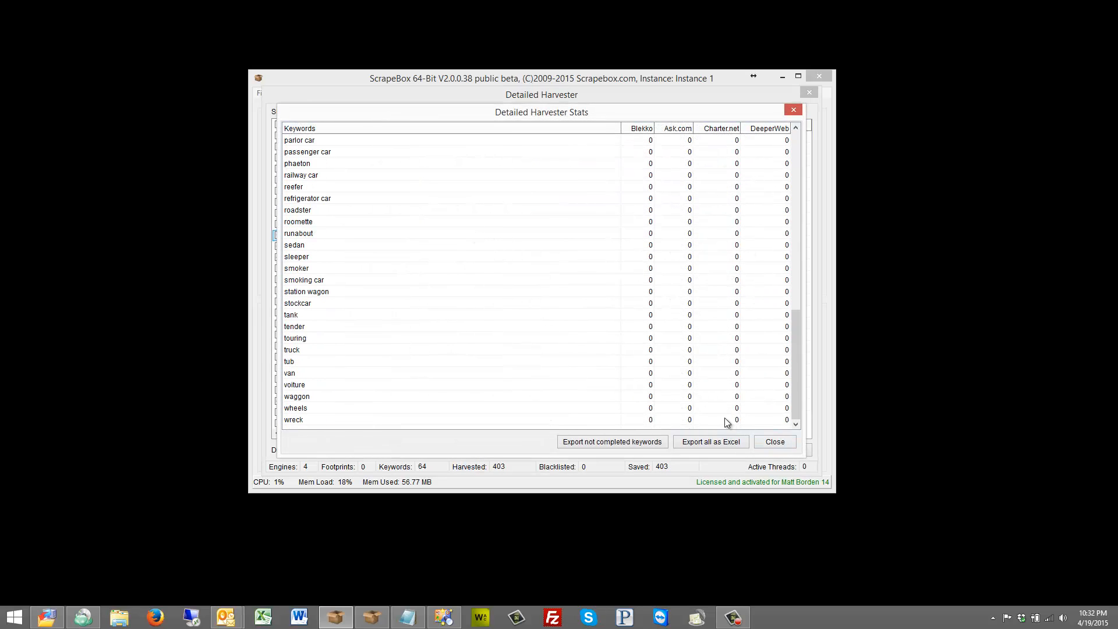
pyautogui.scroll(13, 695, 363)
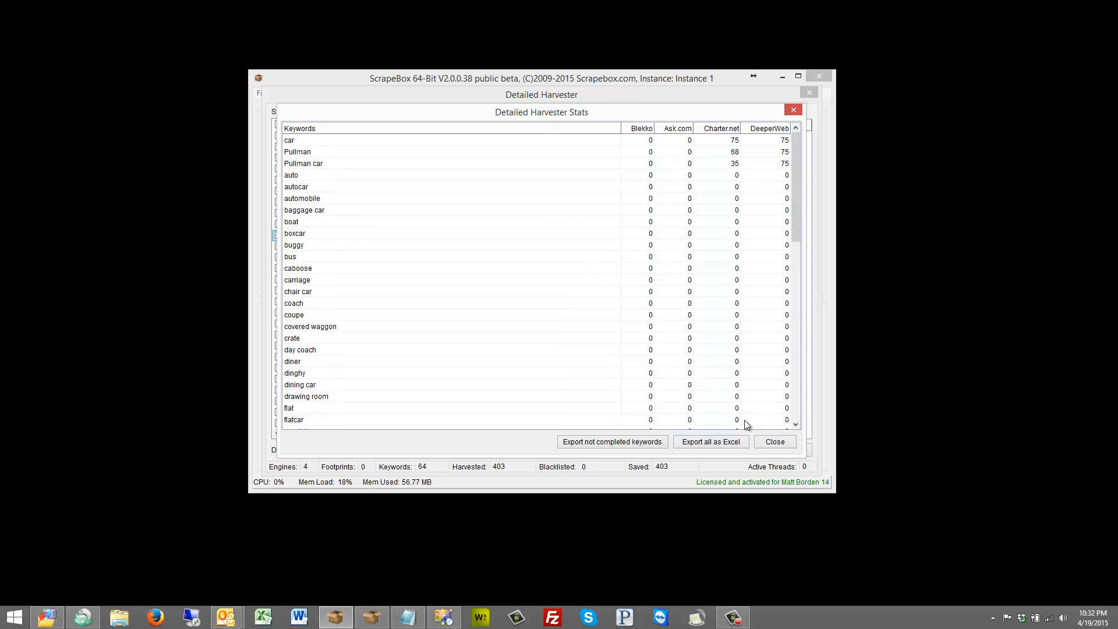
pyautogui.click(781, 444)
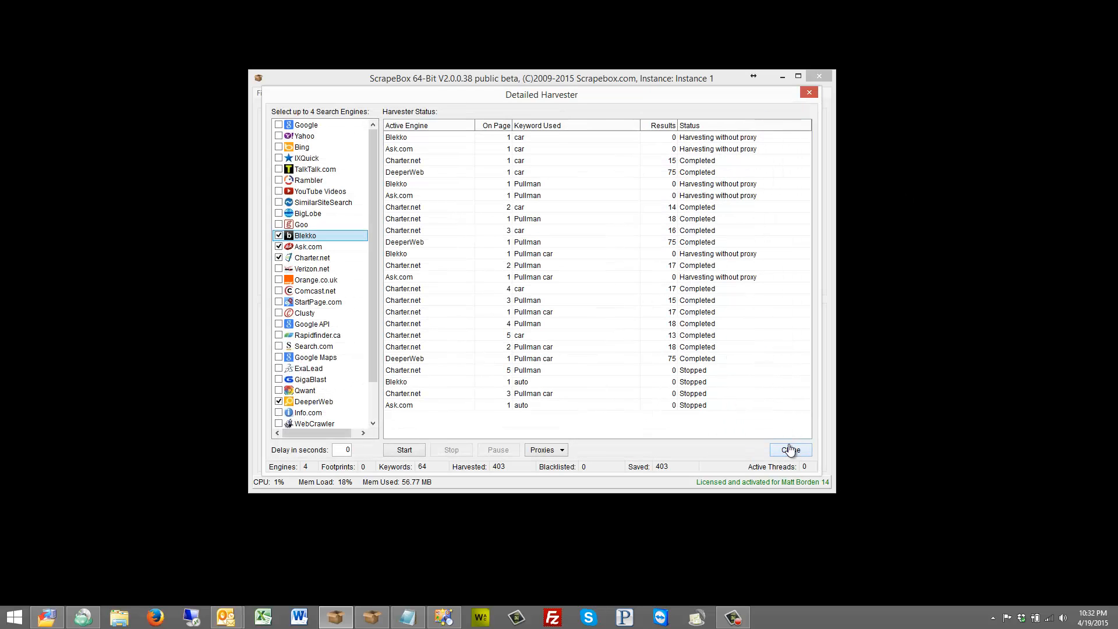
pyautogui.click(791, 450)
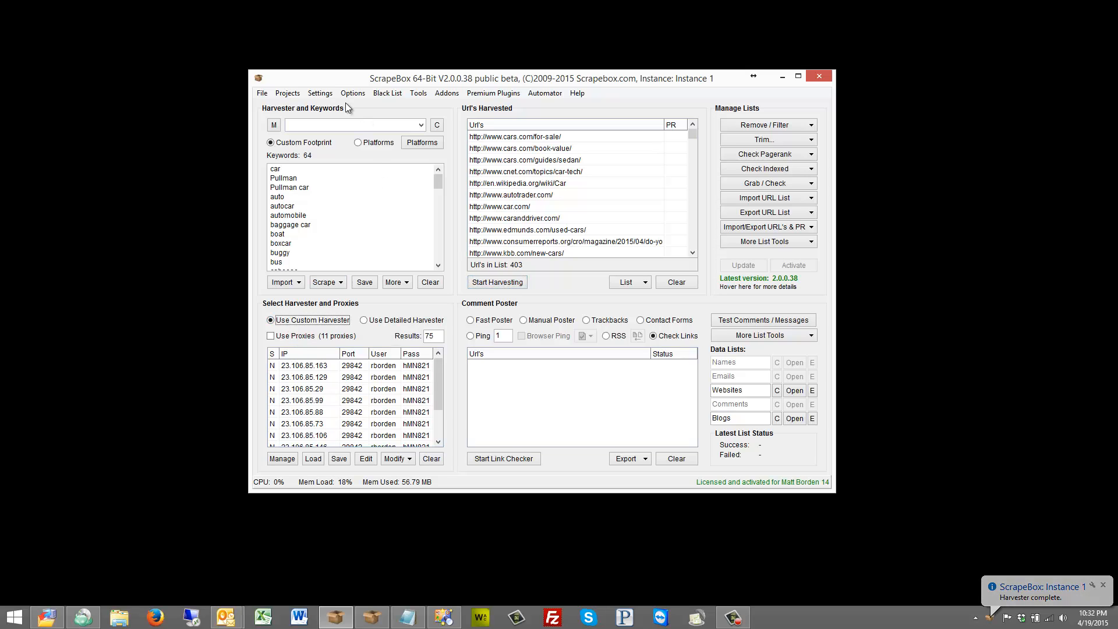
# Try raising the Harvester connection count with Advanced Settings enabled in Connections, Timeout and Other Settings.
pyautogui.click(321, 94)
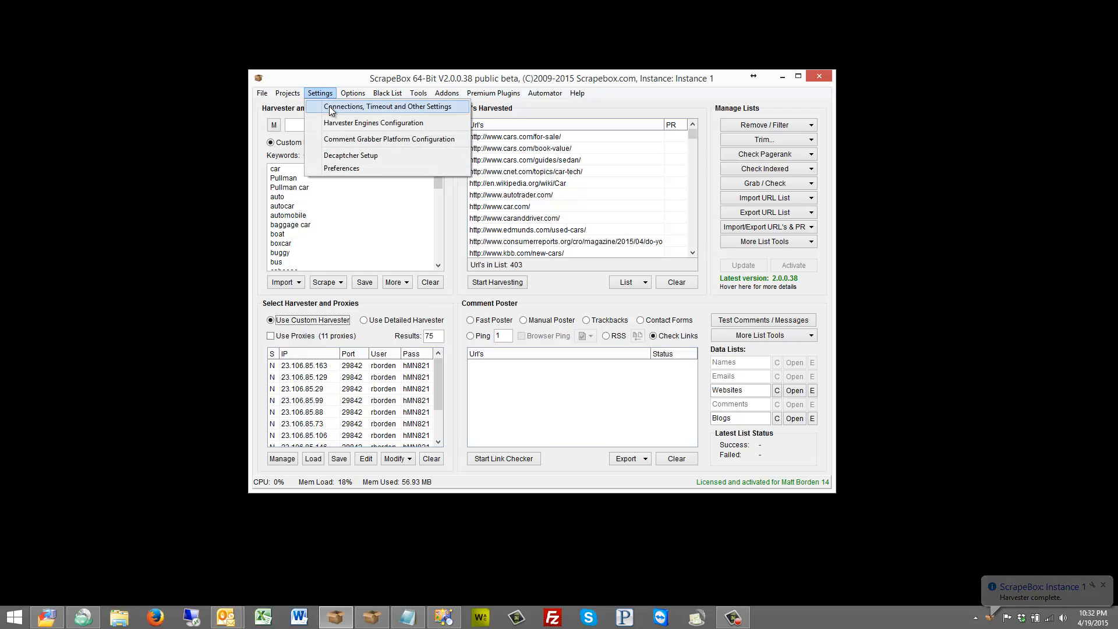
pyautogui.click(331, 111)
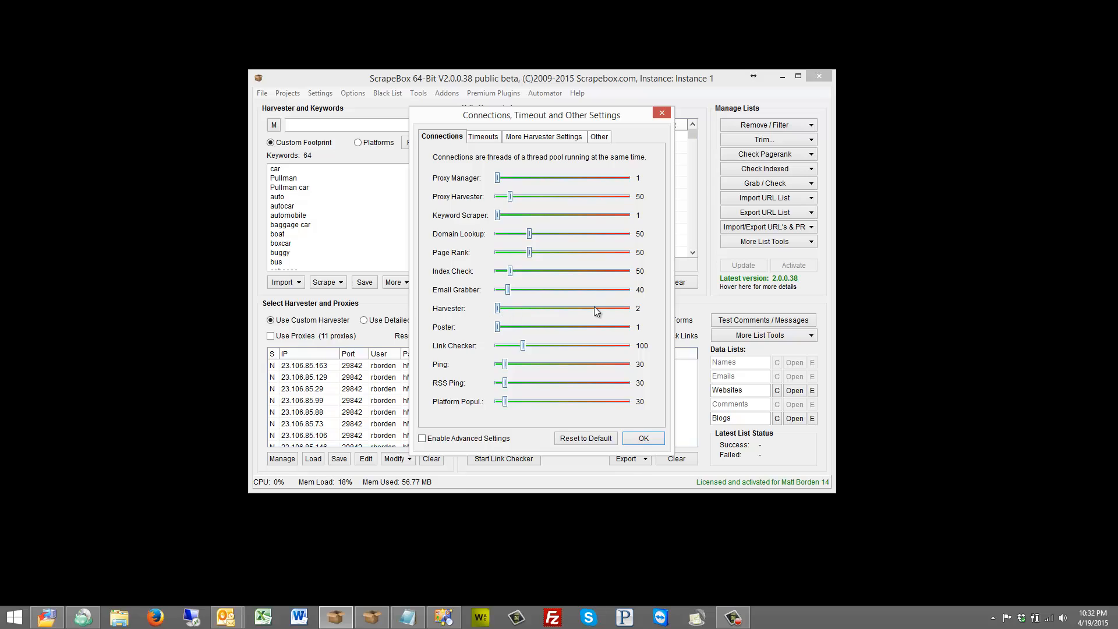
pyautogui.click(452, 439)
pyautogui.click(508, 307)
pyautogui.moveTo(508, 307); pyautogui.dragTo(532, 309)
pyautogui.click(454, 435)
pyautogui.click(441, 441)
pyautogui.moveTo(501, 309)
pyautogui.mouseDown()
pyautogui.moveTo(627, 309)
pyautogui.moveTo(493, 310)
pyautogui.mouseUp()
pyautogui.click(428, 439)
pyautogui.click(641, 439)
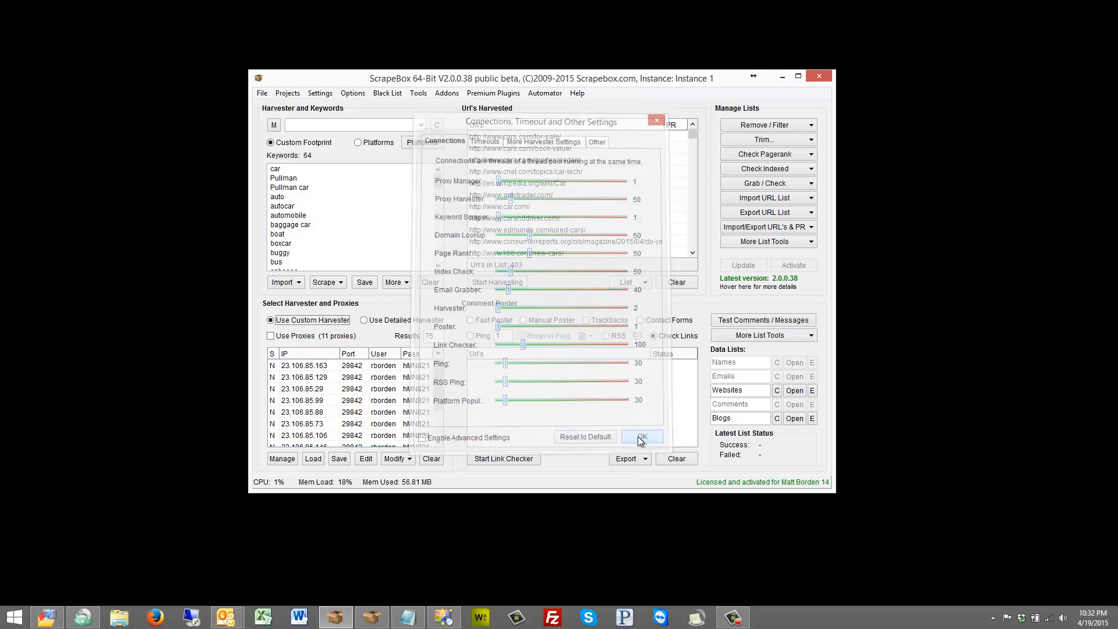
# Reopen the settings and try adjusting the Harvester timeout slider.
pyautogui.click(320, 93)
pyautogui.click(355, 105)
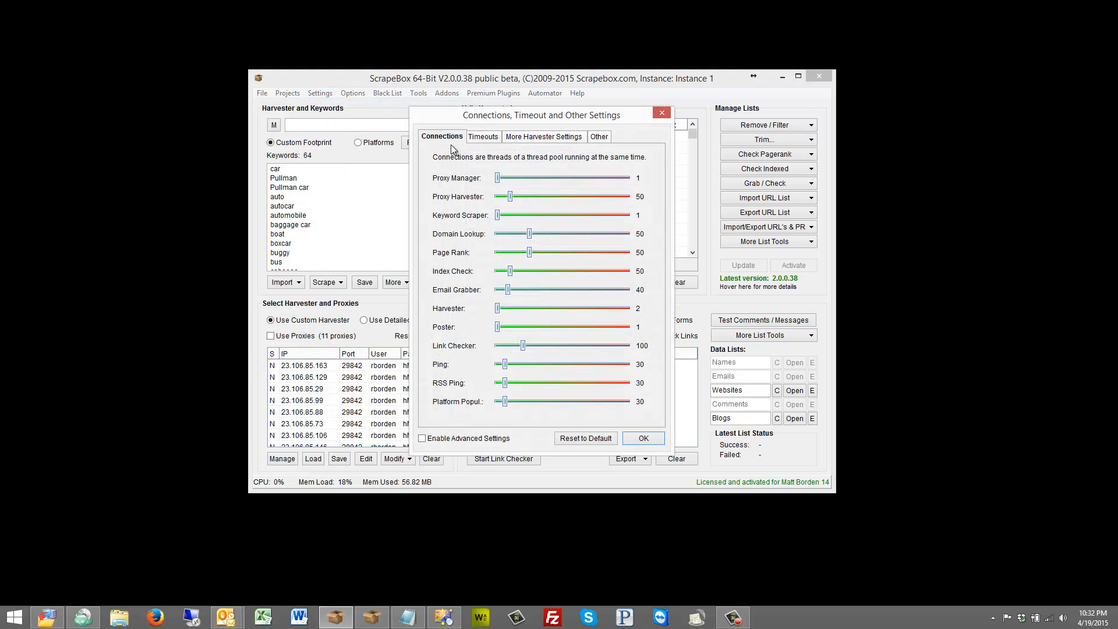
pyautogui.click(484, 136)
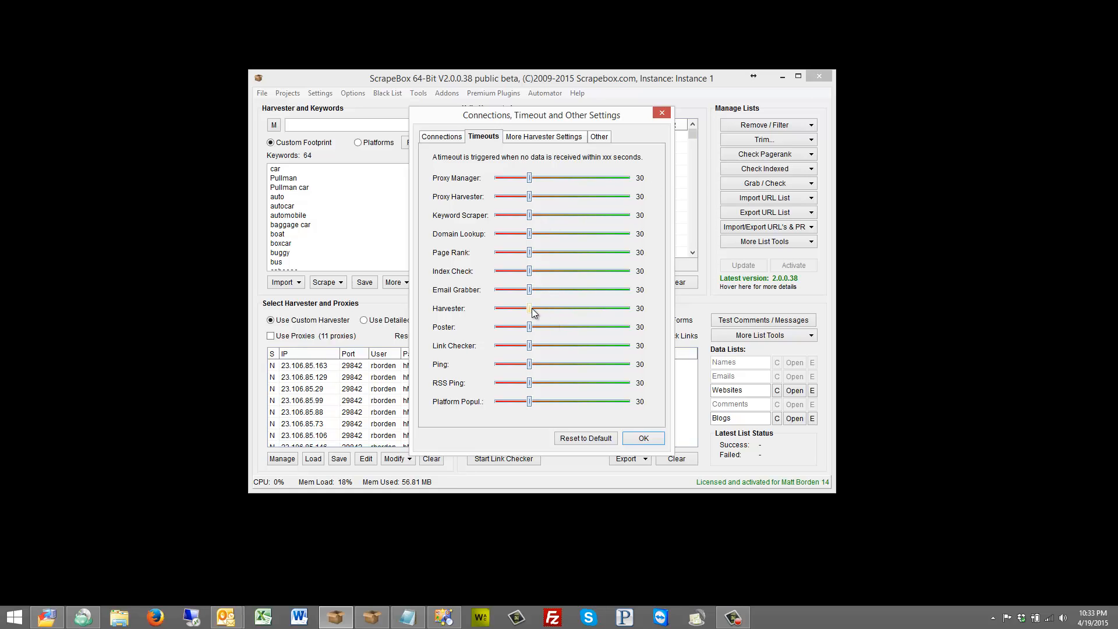
pyautogui.moveTo(531, 309); pyautogui.dragTo(551, 308)
pyautogui.moveTo(562, 309); pyautogui.dragTo(526, 314)
# Set Harvester Proxy Retries to 5 and Harvester Proxy Timeout to 7 in More Harvester Settings.
pyautogui.click(534, 135)
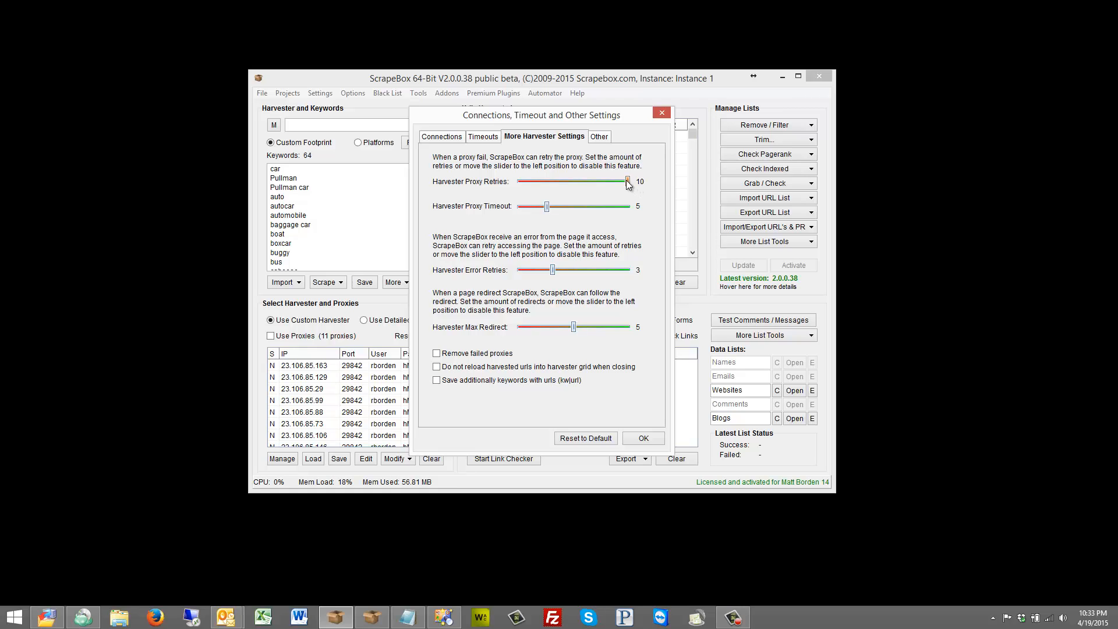
pyautogui.moveTo(628, 182); pyautogui.dragTo(585, 183)
pyautogui.moveTo(628, 182); pyautogui.dragTo(564, 181)
pyautogui.click(550, 207)
pyautogui.moveTo(551, 209)
pyautogui.mouseDown()
pyautogui.moveTo(678, 209)
pyautogui.moveTo(558, 208)
pyautogui.mouseUp()
pyautogui.moveTo(553, 269)
pyautogui.mouseDown()
pyautogui.moveTo(687, 269)
pyautogui.moveTo(535, 271)
pyautogui.mouseUp()
pyautogui.click(478, 356)
pyautogui.click(475, 355)
# Enable saving additional keywords with URLs and confirm the settings.
pyautogui.moveTo(578, 118); pyautogui.dragTo(347, 108)
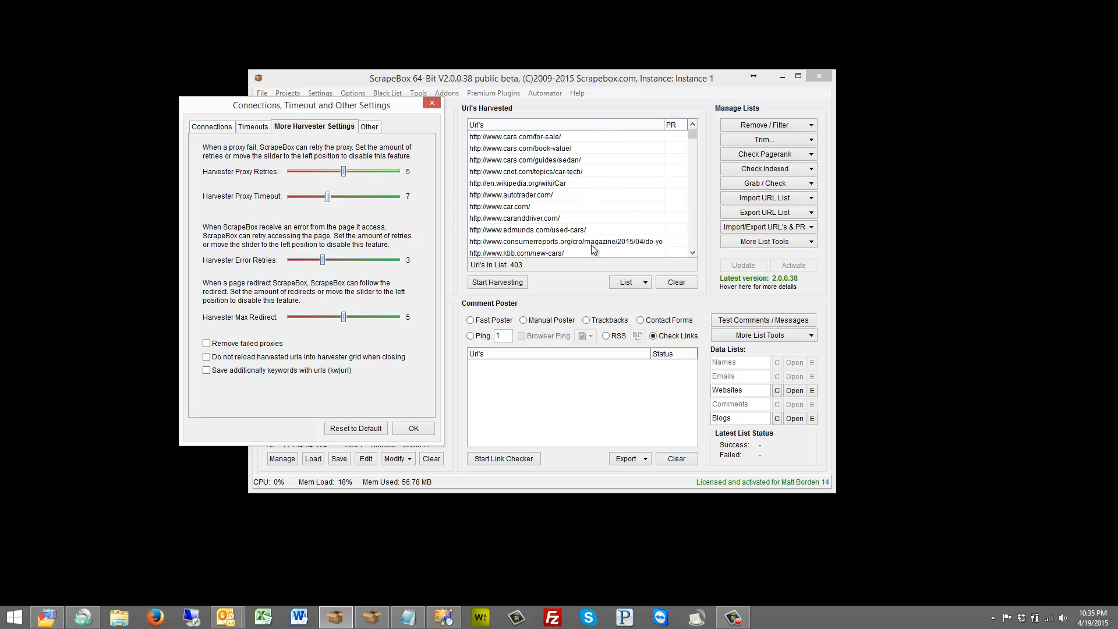
pyautogui.click(217, 358)
pyautogui.click(262, 357)
pyautogui.click(413, 429)
# Start a custom harvest with Google and Ask.com, dismissing the proxy warning.
pyautogui.click(488, 285)
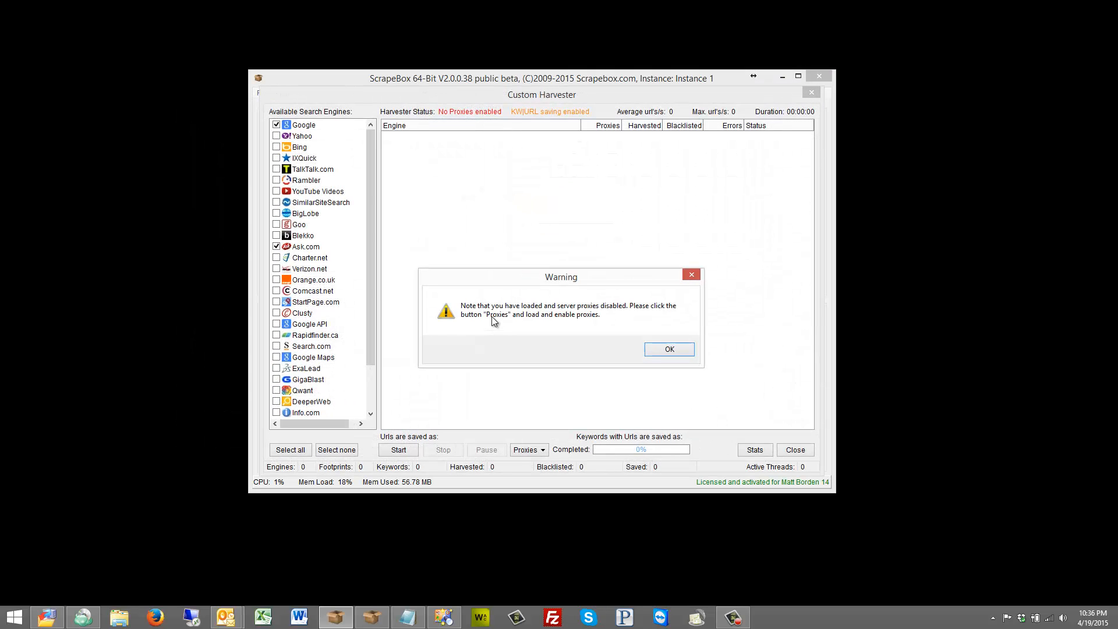
pyautogui.click(669, 350)
pyautogui.click(415, 455)
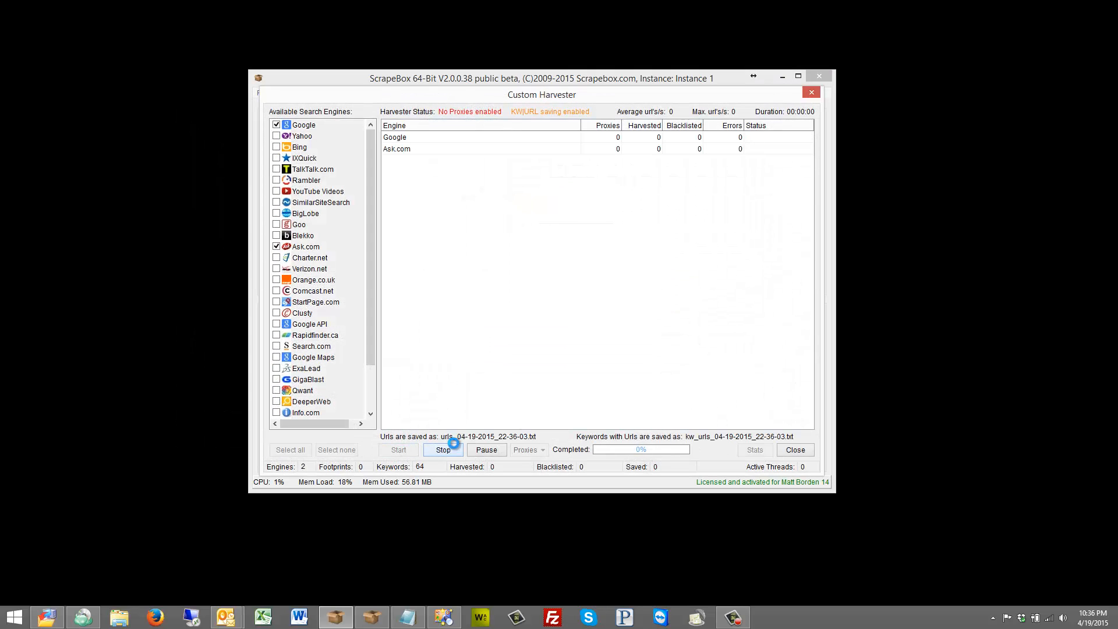
# Review the keyword statistics window and close the Custom Harvester.
pyautogui.moveTo(709, 106); pyautogui.dragTo(188, 315)
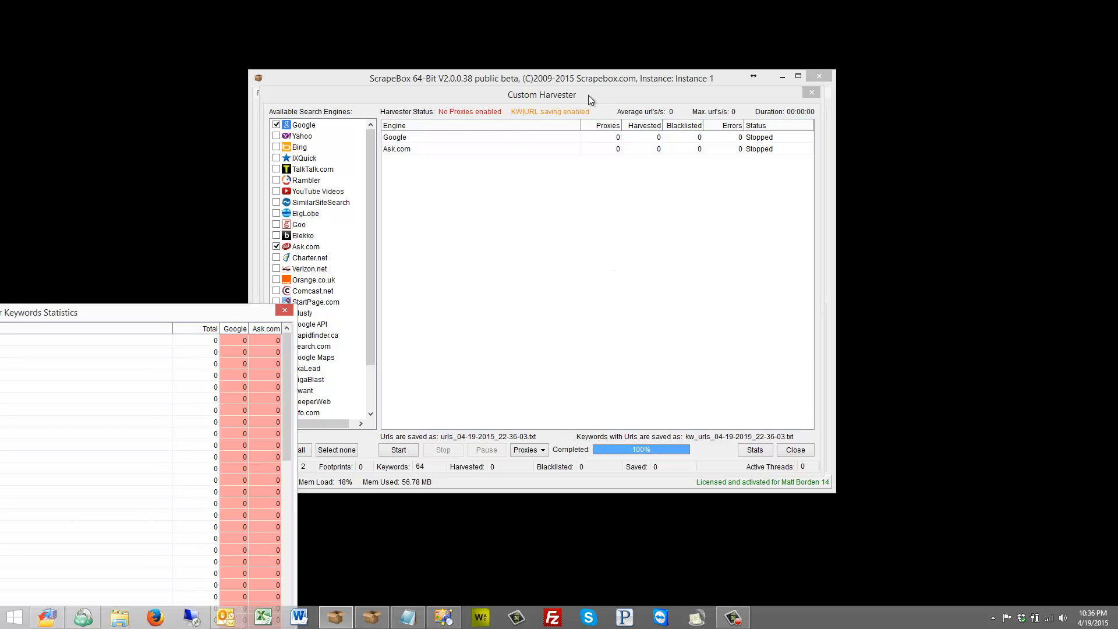
pyautogui.moveTo(148, 312); pyautogui.dragTo(574, 101)
pyautogui.click(695, 456)
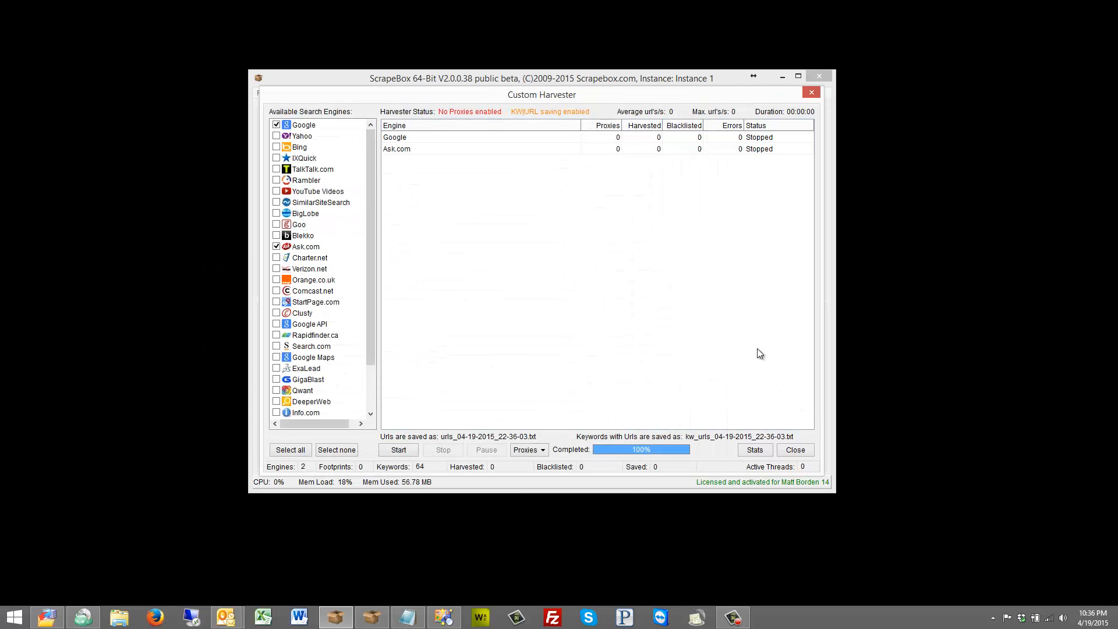
pyautogui.click(796, 450)
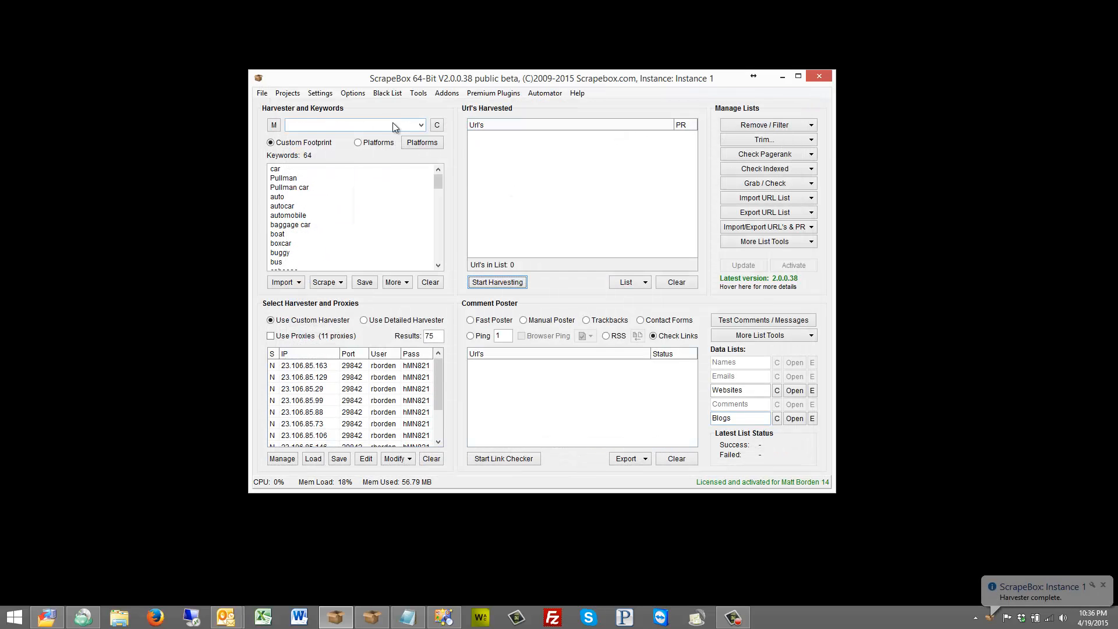
# Reopen the settings to check the More Harvester Settings values and close them.
pyautogui.click(320, 93)
pyautogui.click(373, 107)
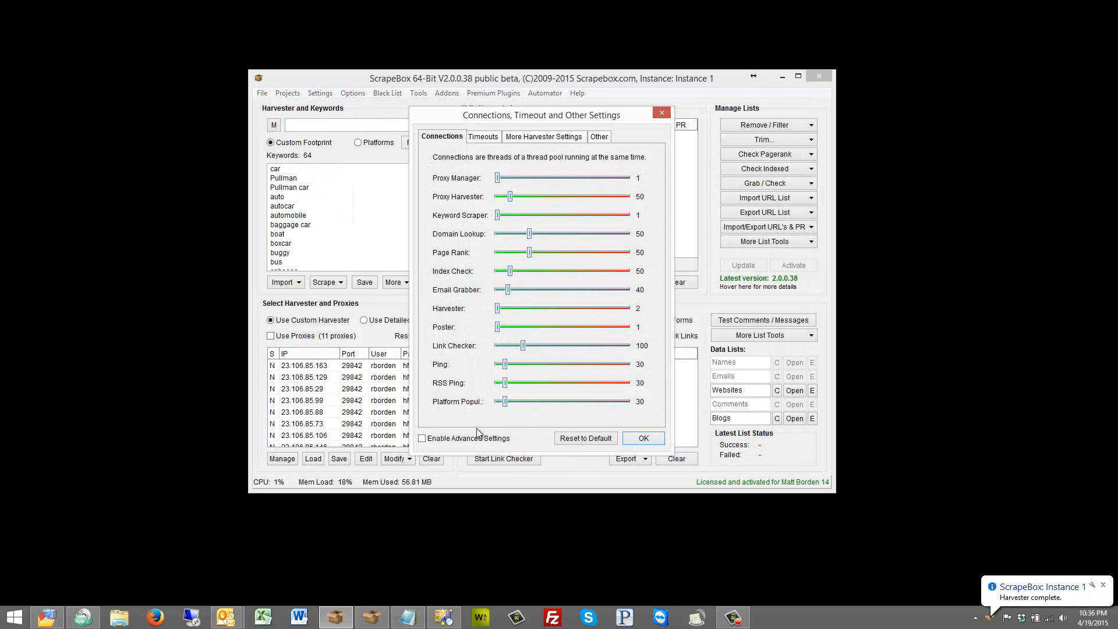
pyautogui.click(540, 136)
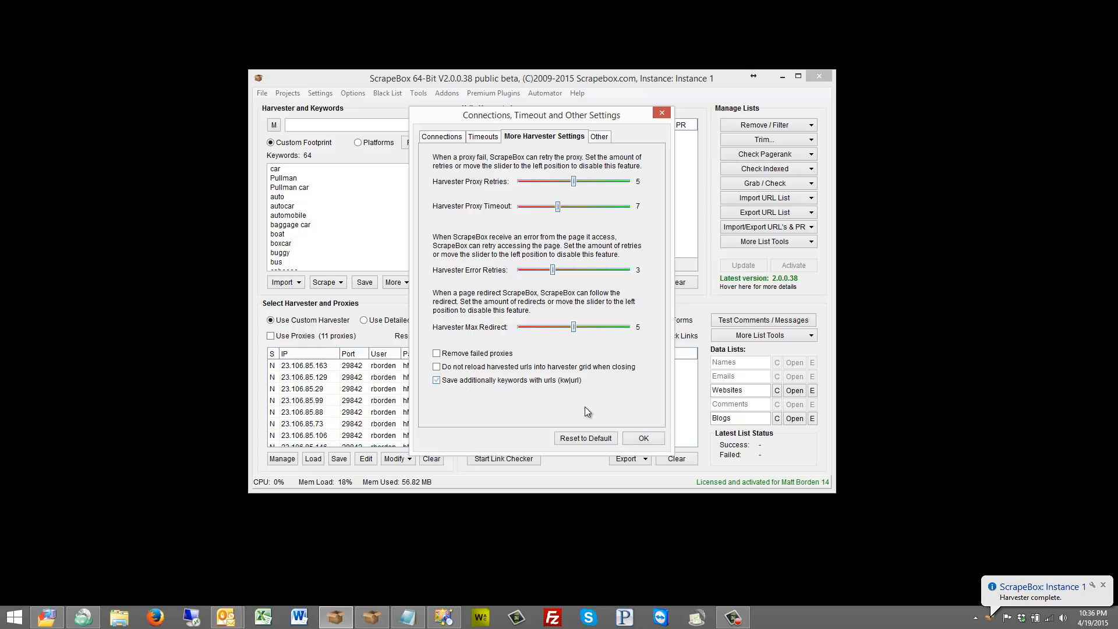
pyautogui.click(643, 440)
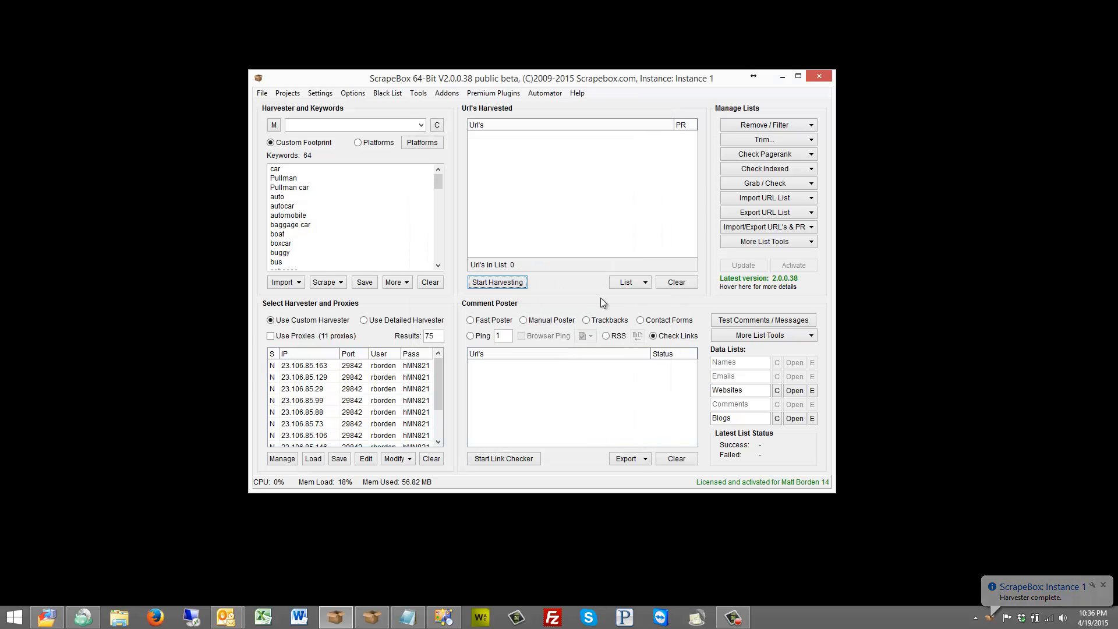
# Open the Custom Harvester from the main window, dismiss the proxy warning, and reposition the harvester window.
pyautogui.click(501, 283)
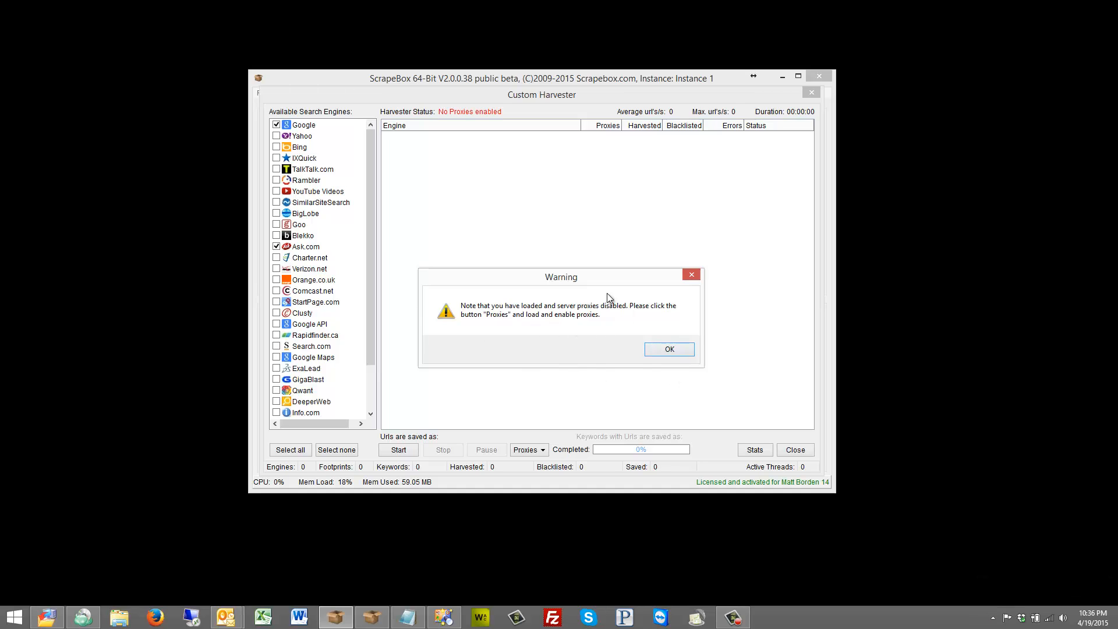
pyautogui.click(663, 349)
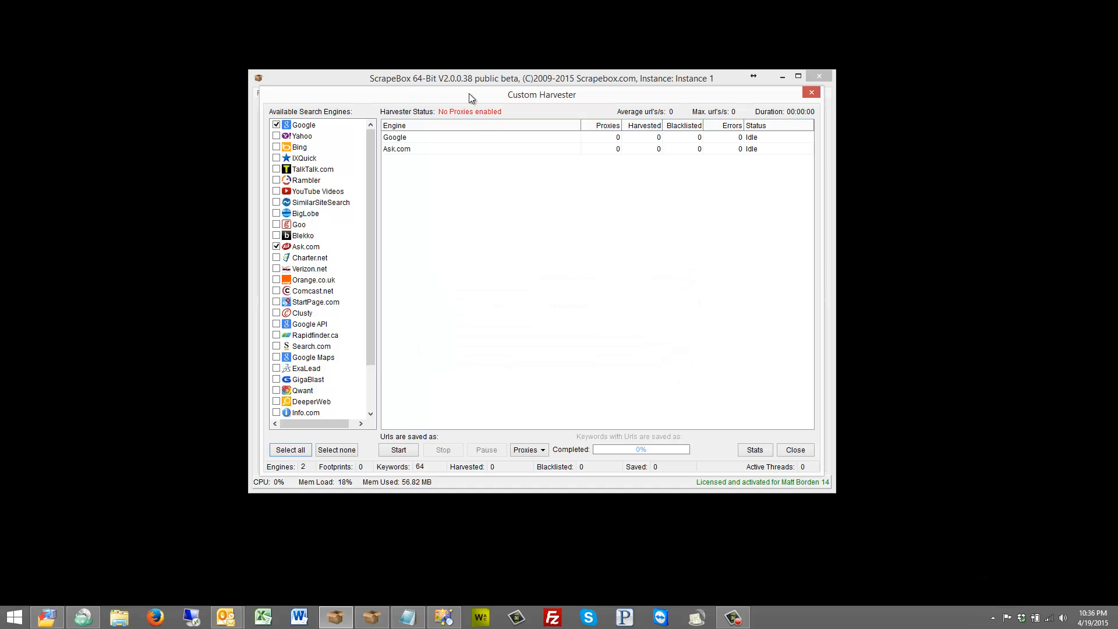
pyautogui.moveTo(464, 91); pyautogui.dragTo(591, 86)
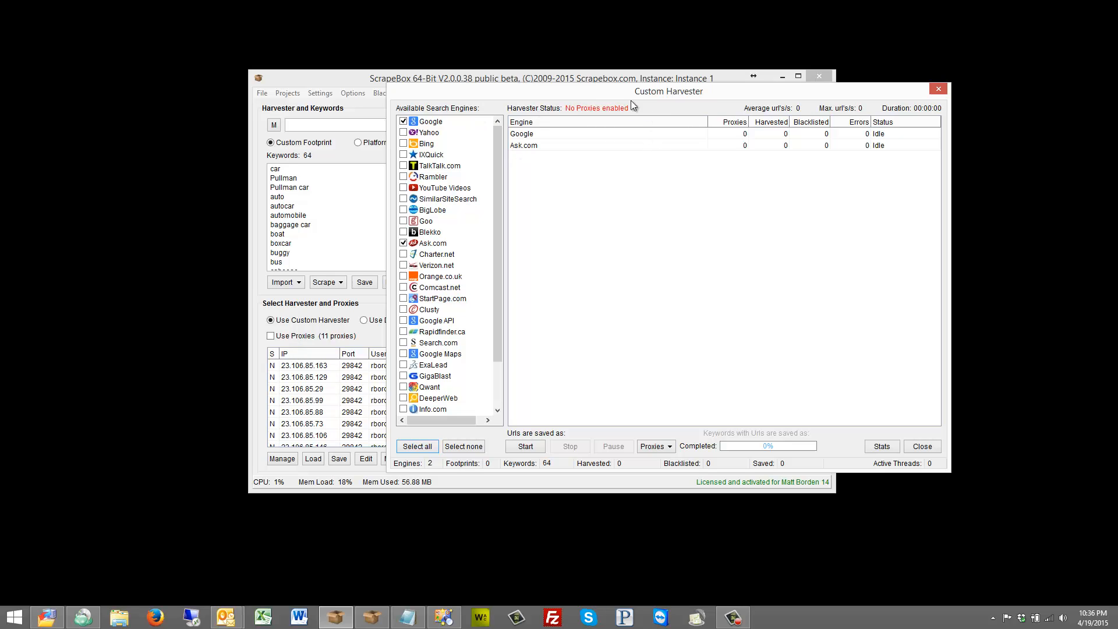
# Switch server proxies on and back off for the harvester, and browse the remaining proxy loading options.
pyautogui.click(658, 445)
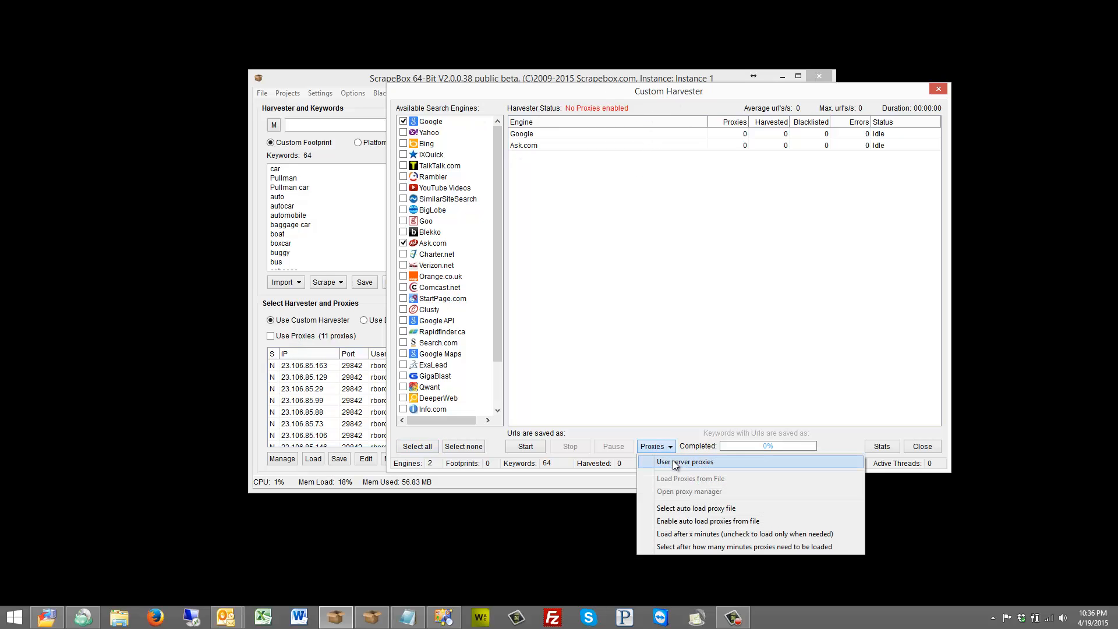
pyautogui.click(749, 462)
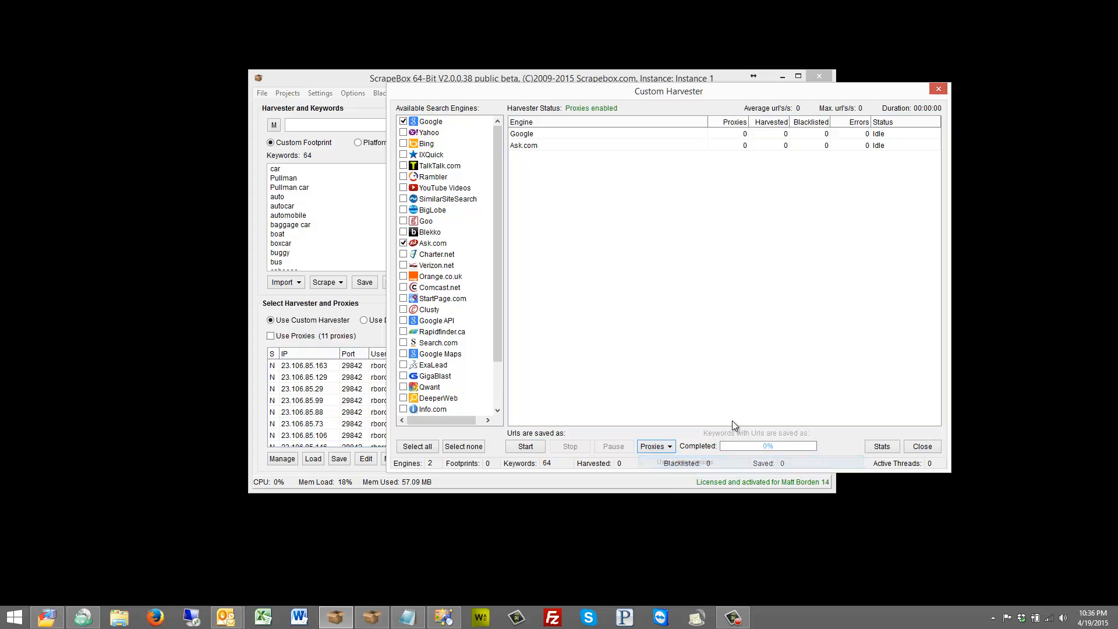
pyautogui.click(657, 446)
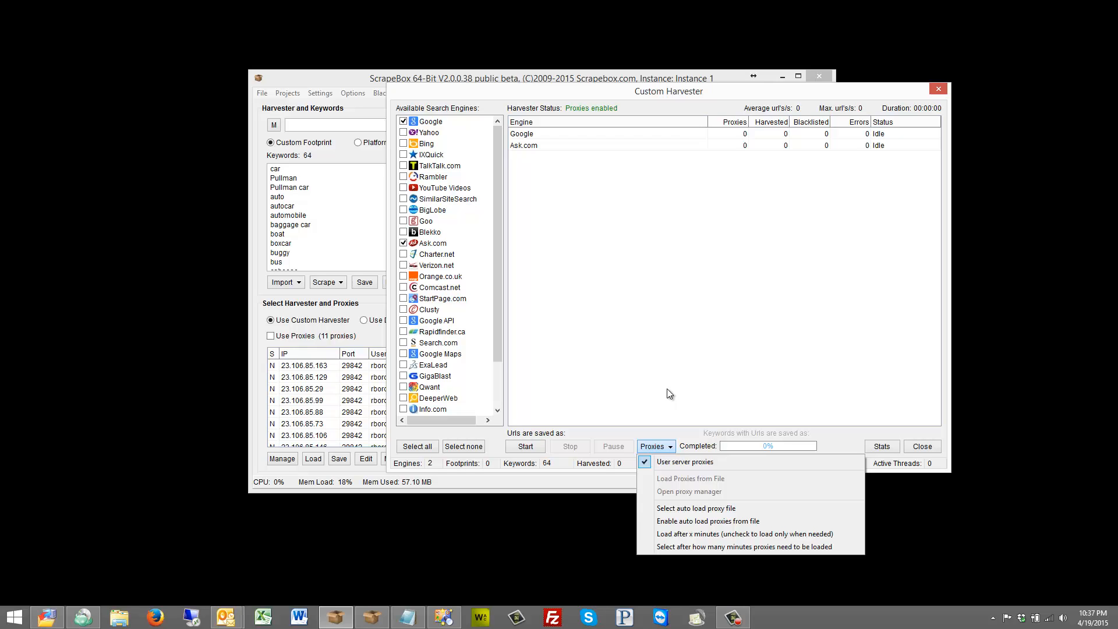
pyautogui.click(670, 462)
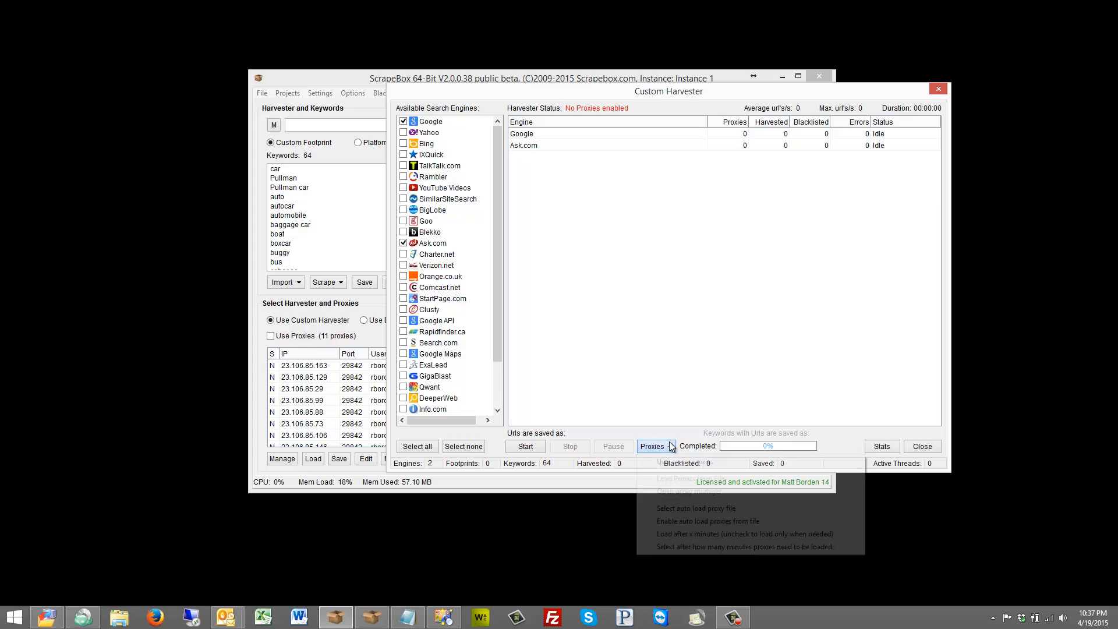
pyautogui.click(670, 446)
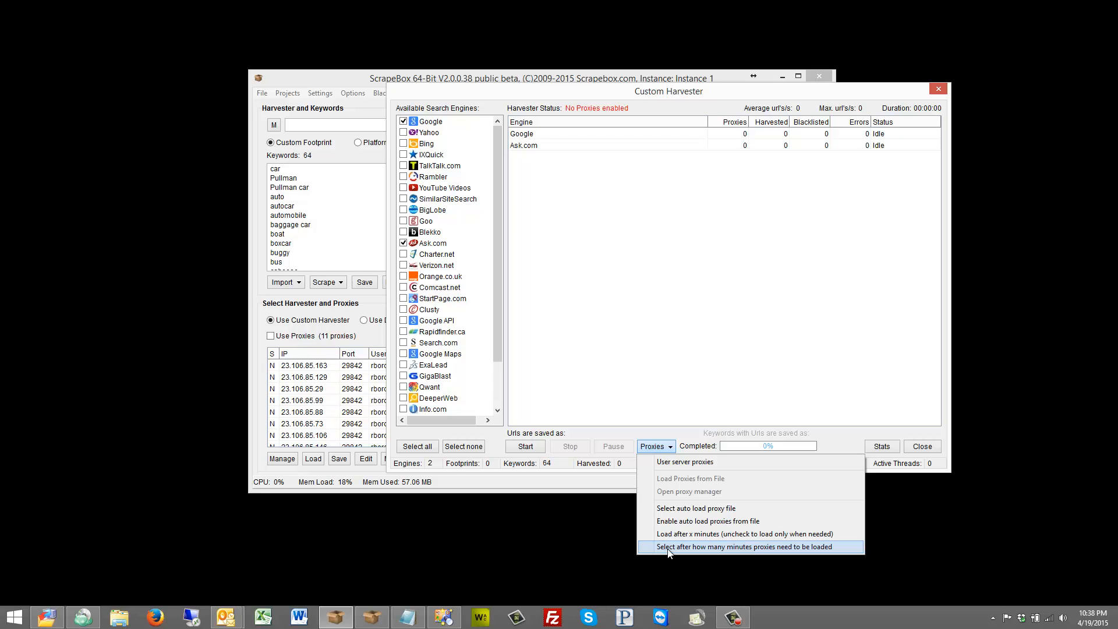
pyautogui.click(629, 373)
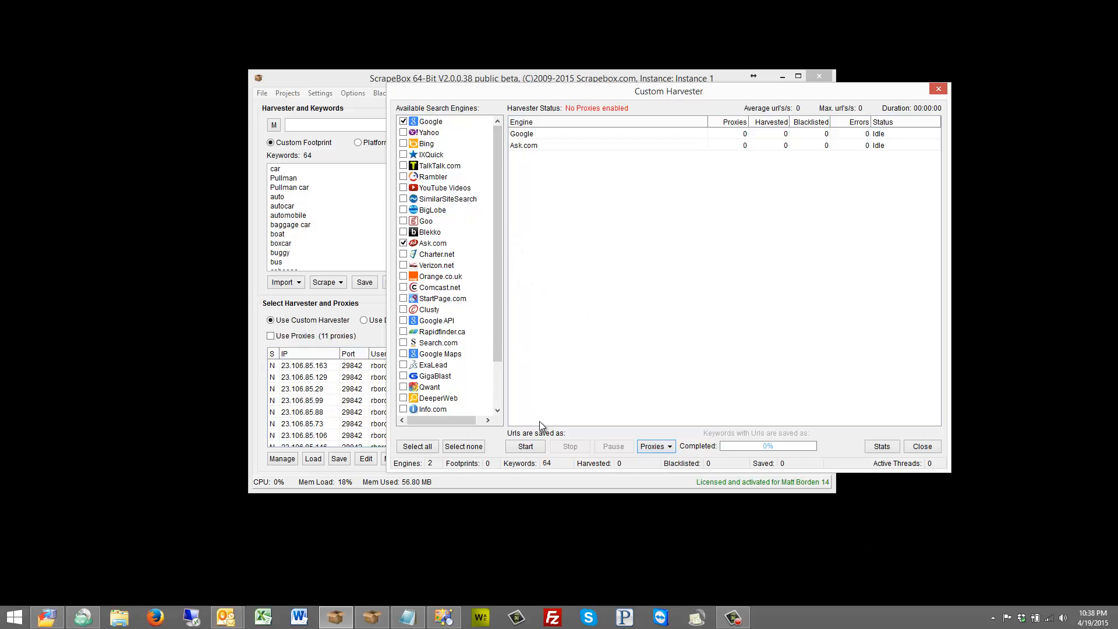
# Start a harvest with Google and Ask.com without proxies and stop it after a few seconds.
pyautogui.click(527, 446)
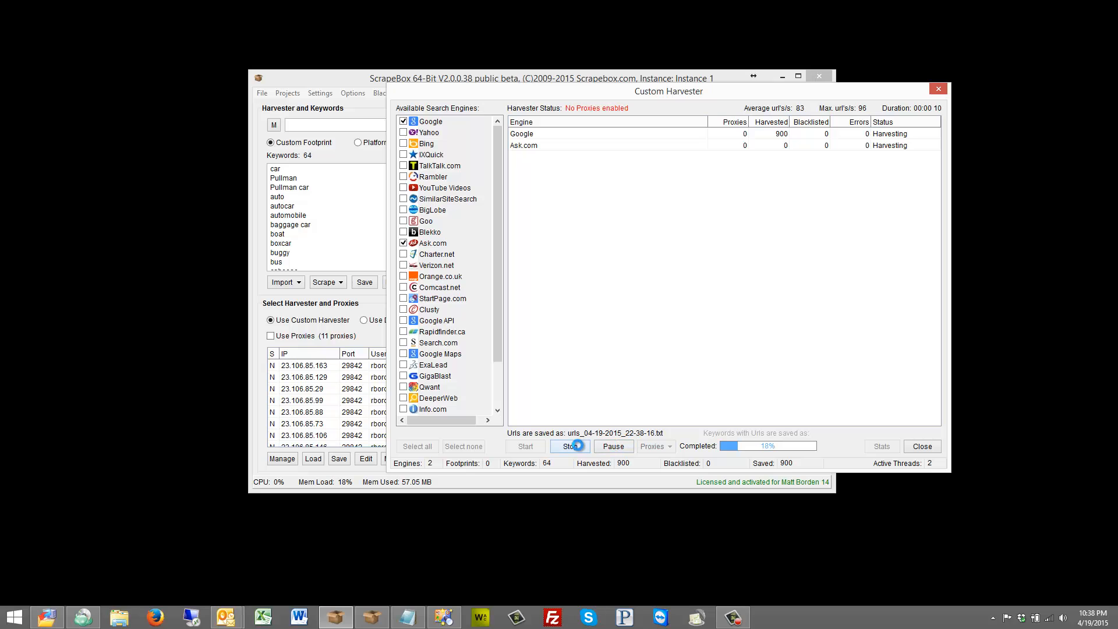
pyautogui.click(570, 446)
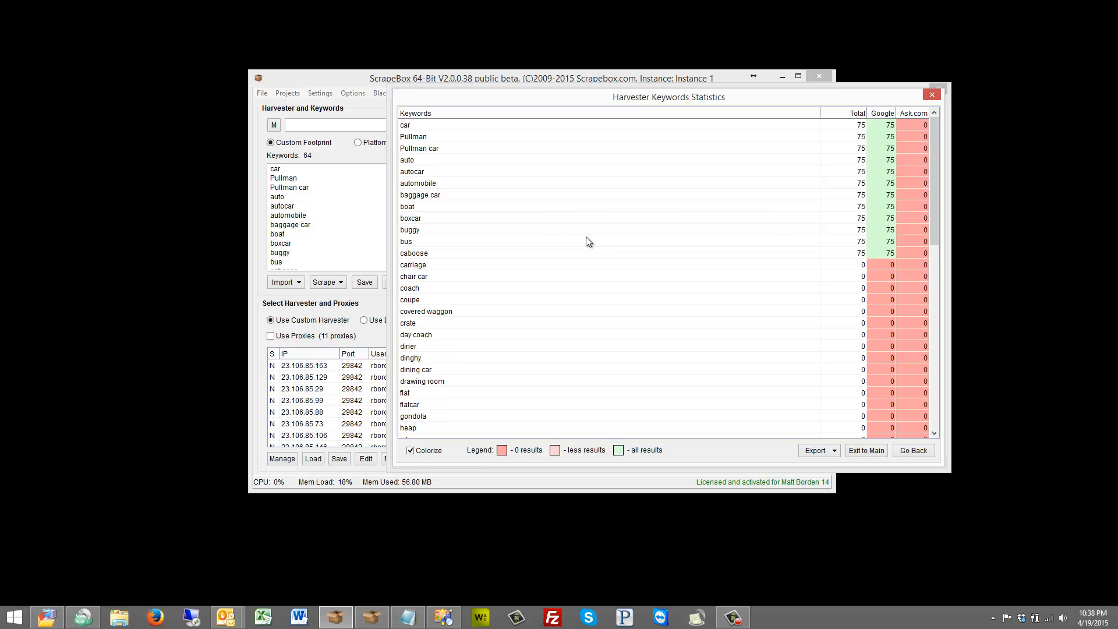
# Examine the harvester keyword statistics and their export choices, go back, and close the Custom Harvester.
pyautogui.moveTo(426, 96); pyautogui.dragTo(607, 93)
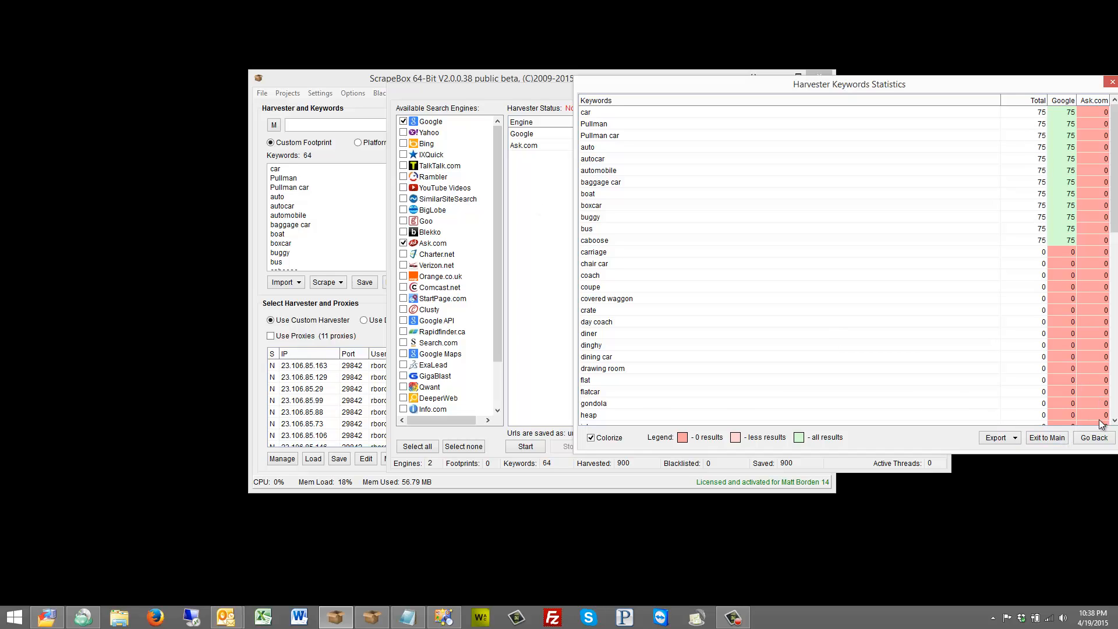
pyautogui.moveTo(888, 90); pyautogui.dragTo(706, 87)
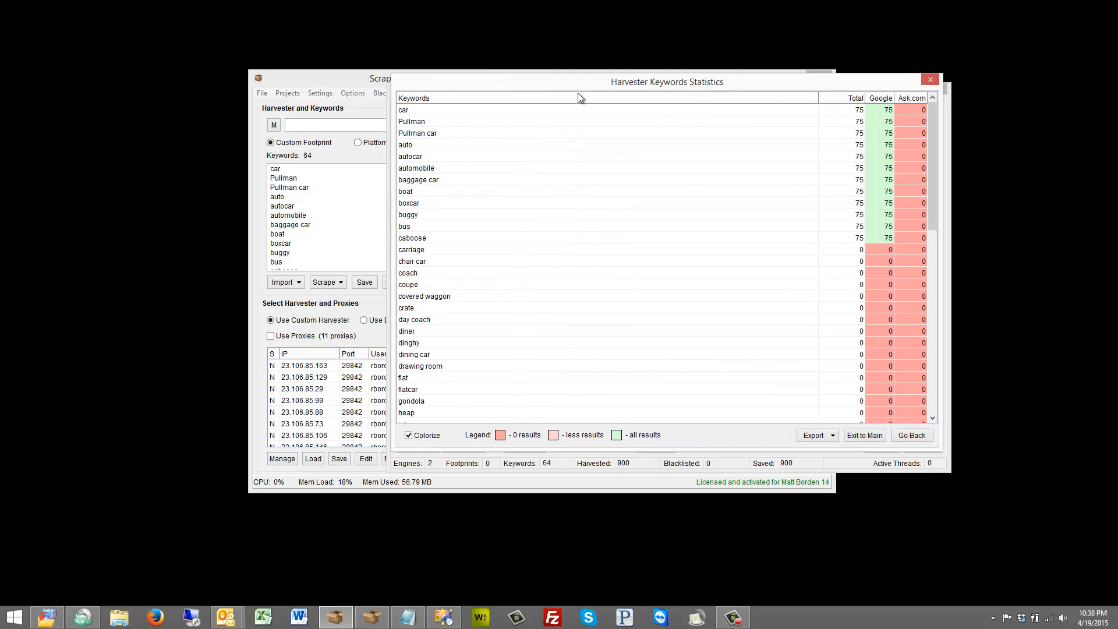
pyautogui.click(837, 438)
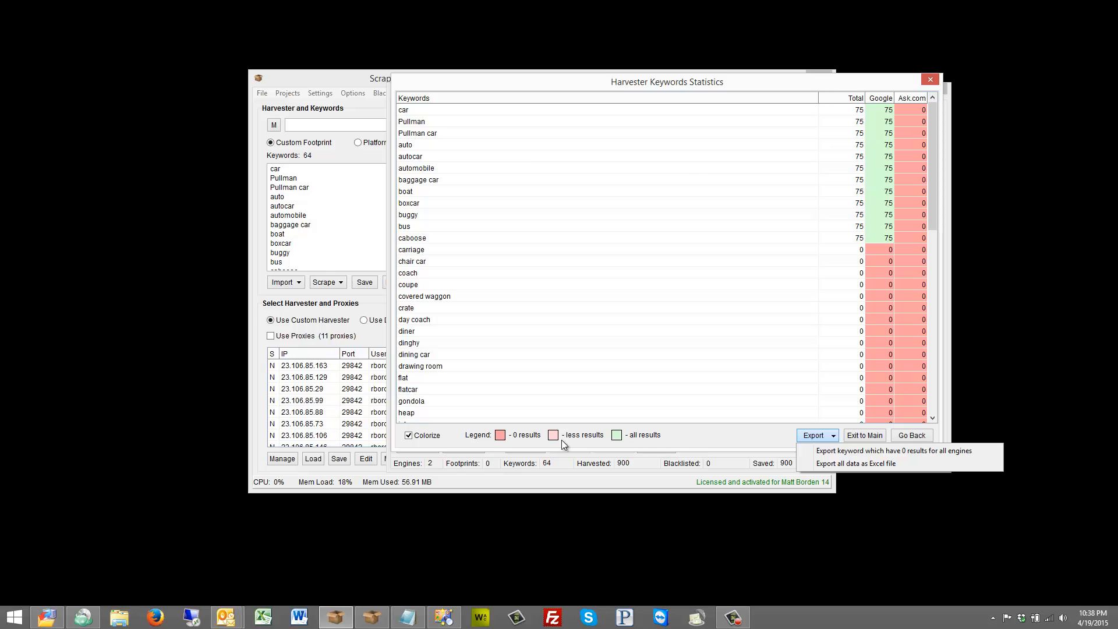
pyautogui.click(913, 438)
pyautogui.click(912, 435)
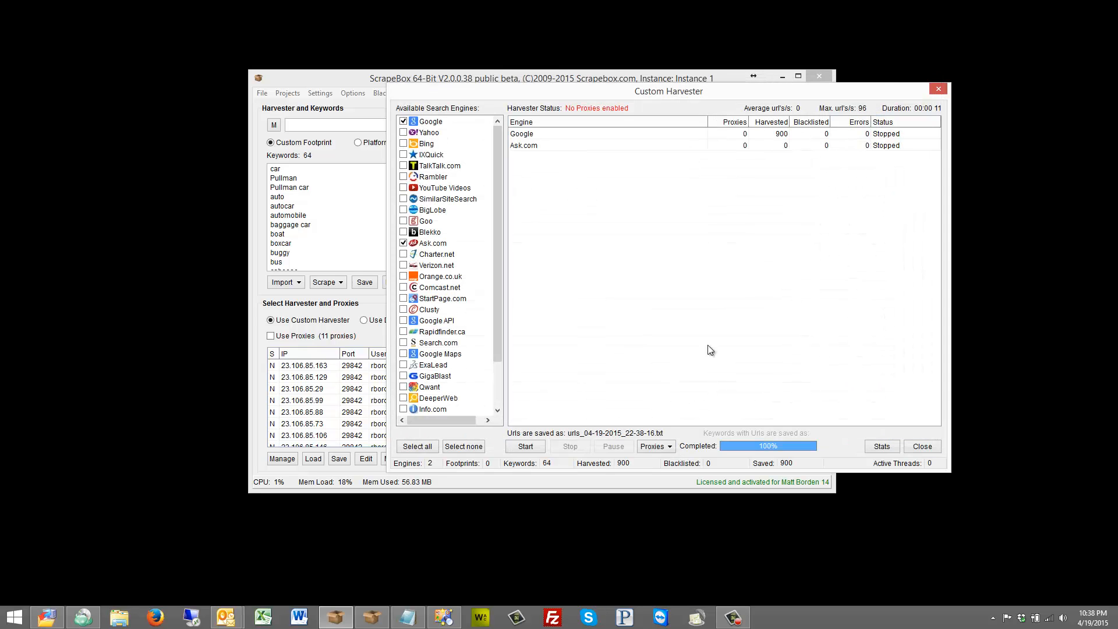
pyautogui.click(930, 440)
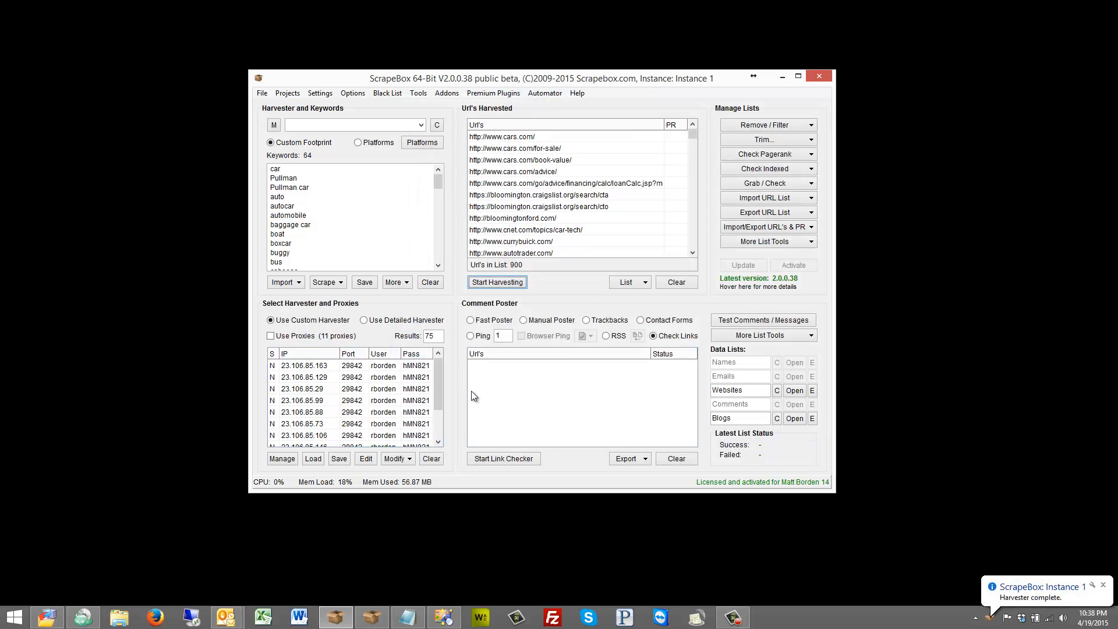